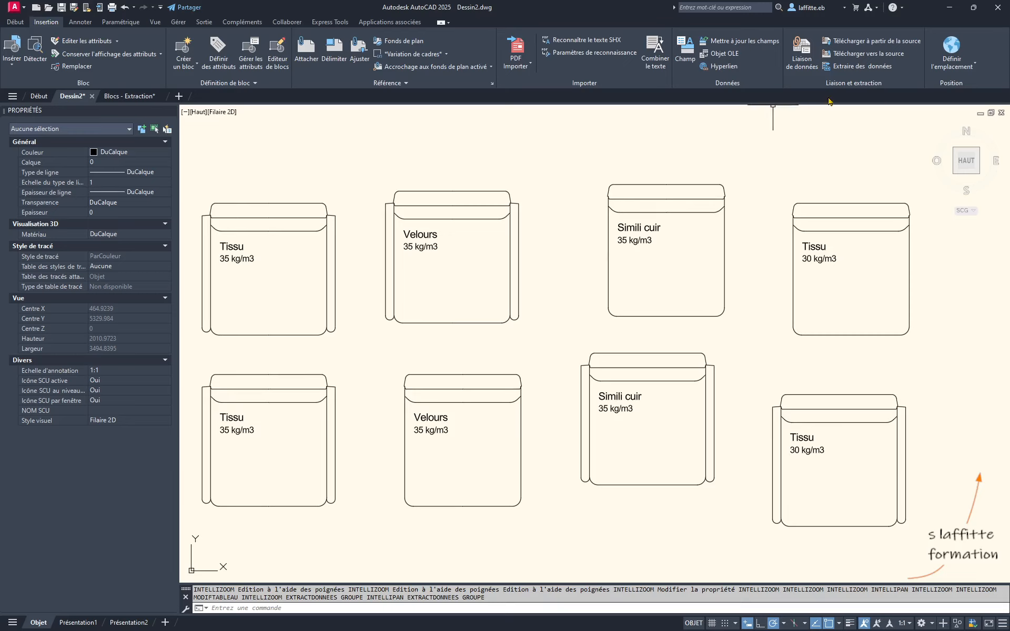
# Step: Start a new data extraction saved as Sièges in the AC Formation folder, replacing the existing file, with the current drawing as data source
pyautogui.click(858, 68)
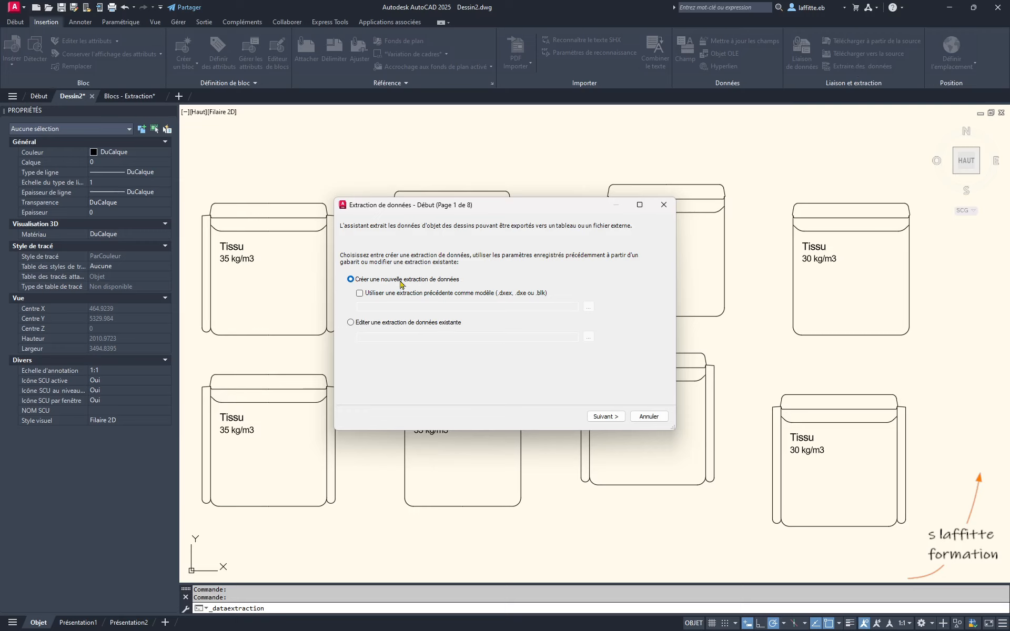
pyautogui.click(606, 417)
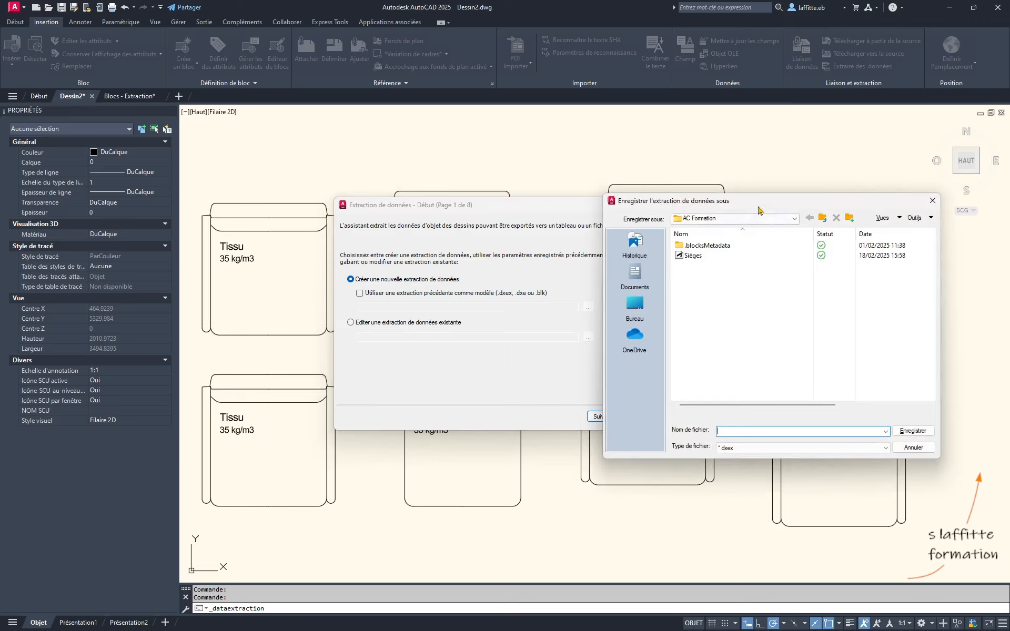
pyautogui.moveTo(766, 203); pyautogui.dragTo(773, 184)
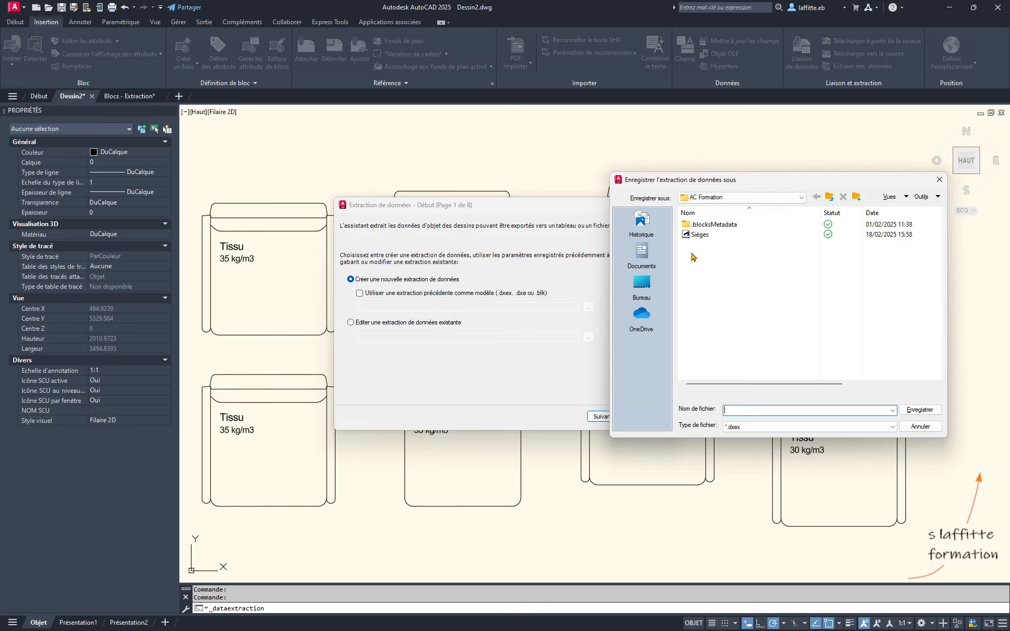
pyautogui.click(708, 235)
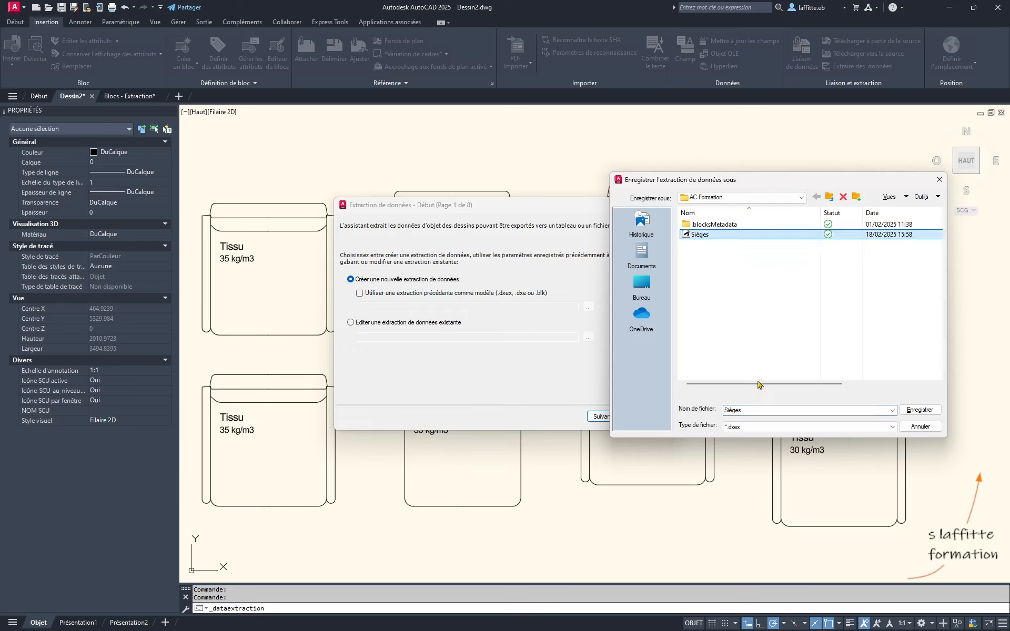
pyautogui.click(906, 411)
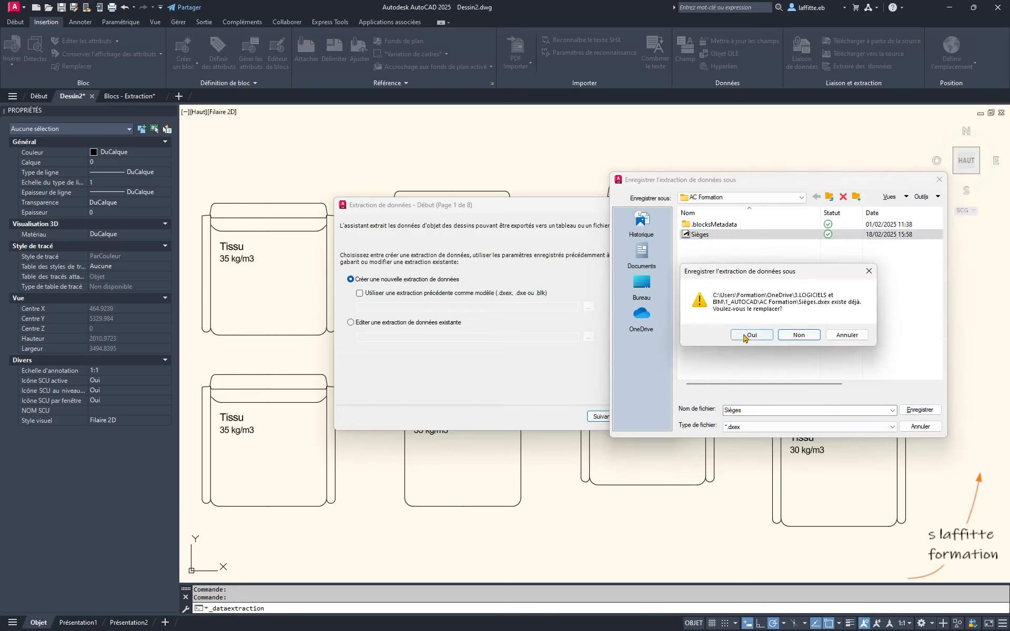
pyautogui.click(746, 336)
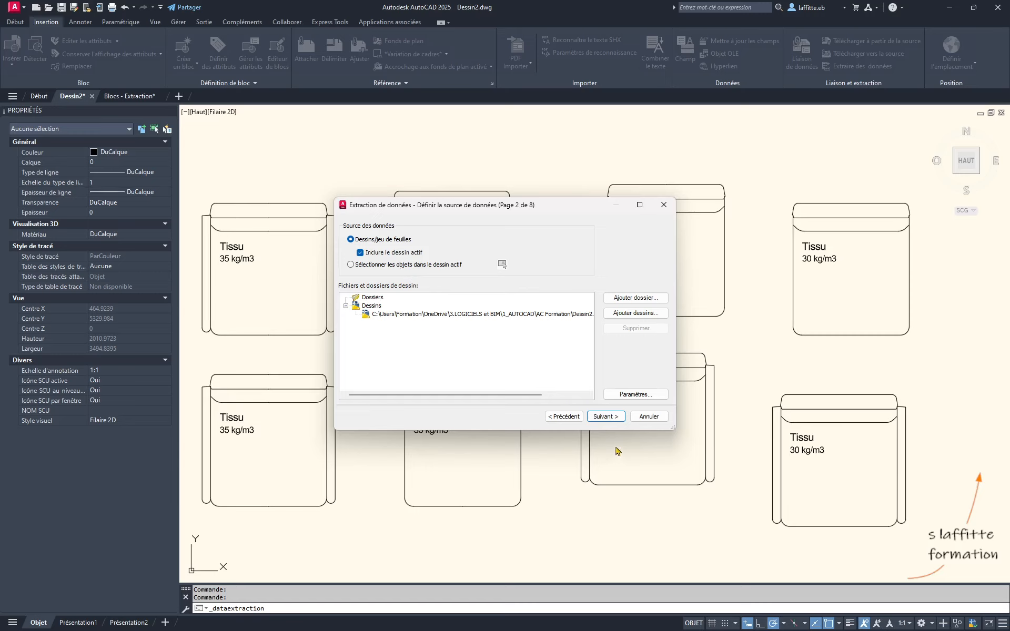
pyautogui.click(608, 417)
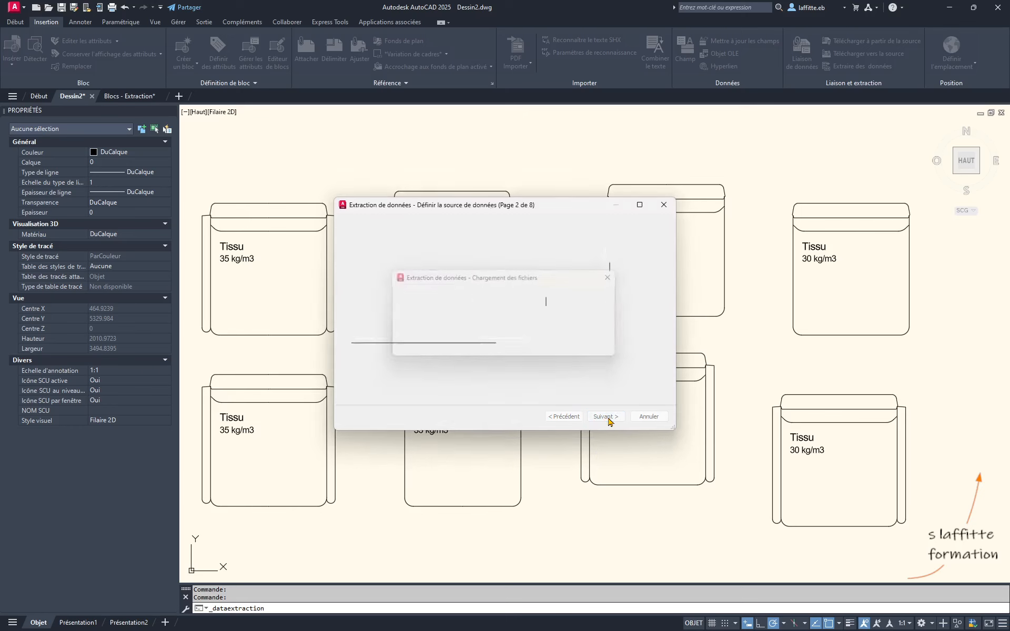
# Step: Limit the extracted objects to blocks with attributes and exclude the Porte block, leaving only Siège selected
pyautogui.moveTo(674, 429); pyautogui.dragTo(690, 563)
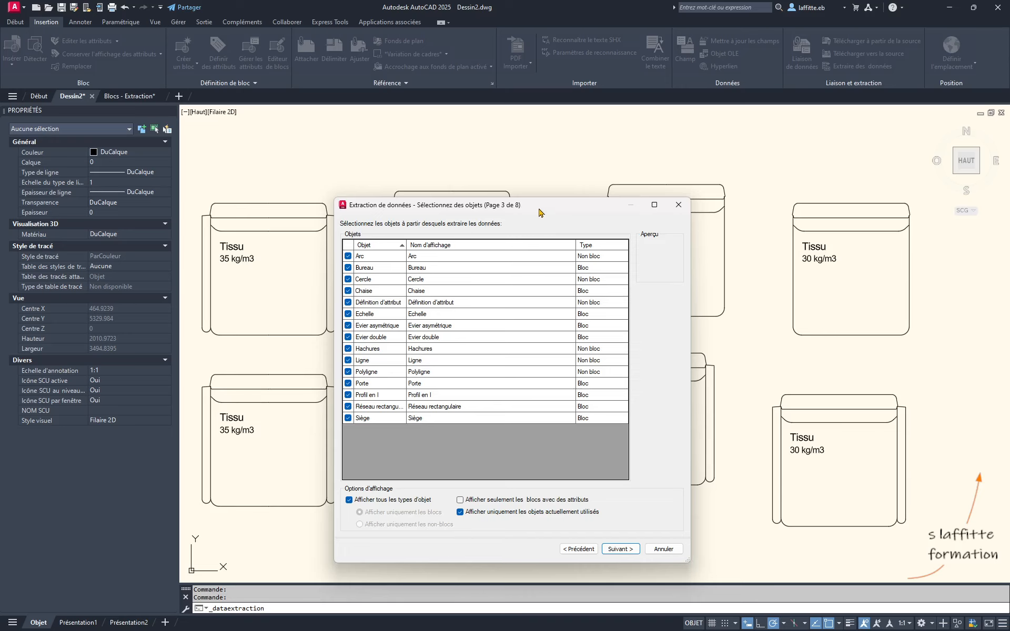
pyautogui.moveTo(539, 212); pyautogui.dragTo(538, 138)
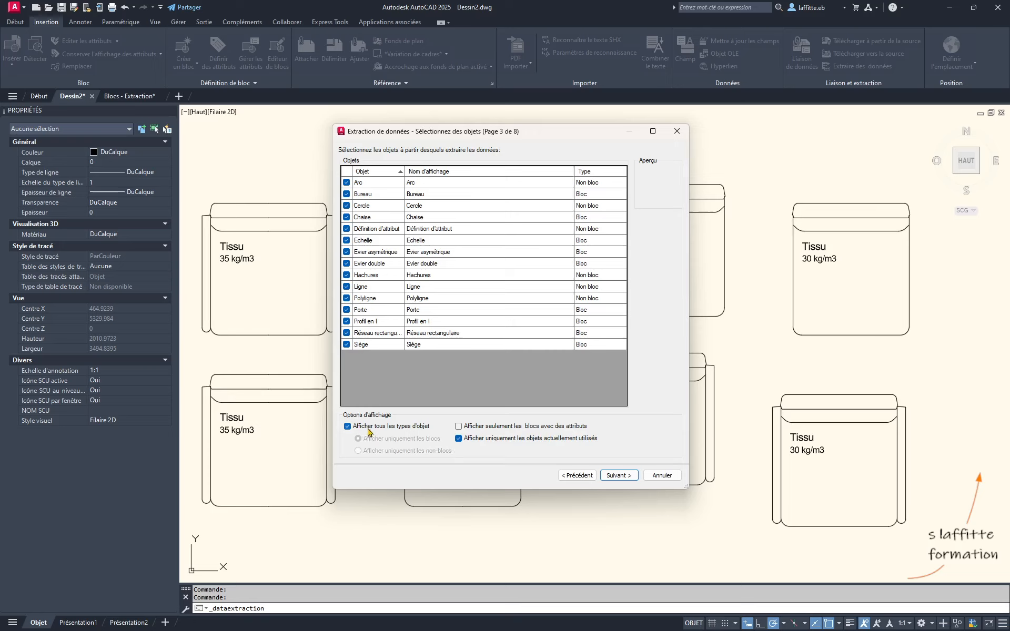
pyautogui.click(348, 427)
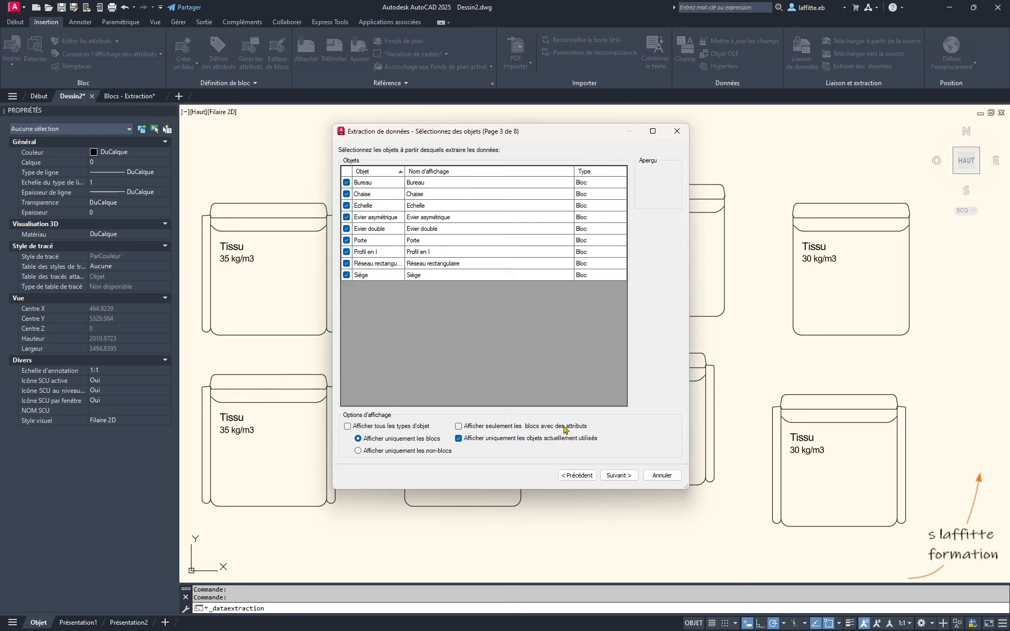
pyautogui.click(473, 427)
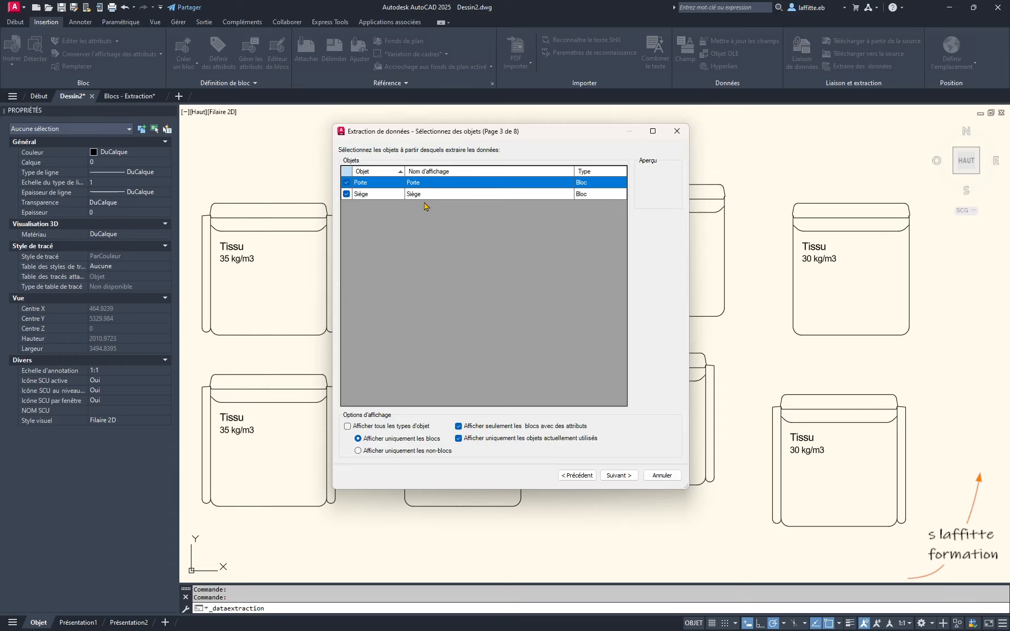
pyautogui.click(346, 183)
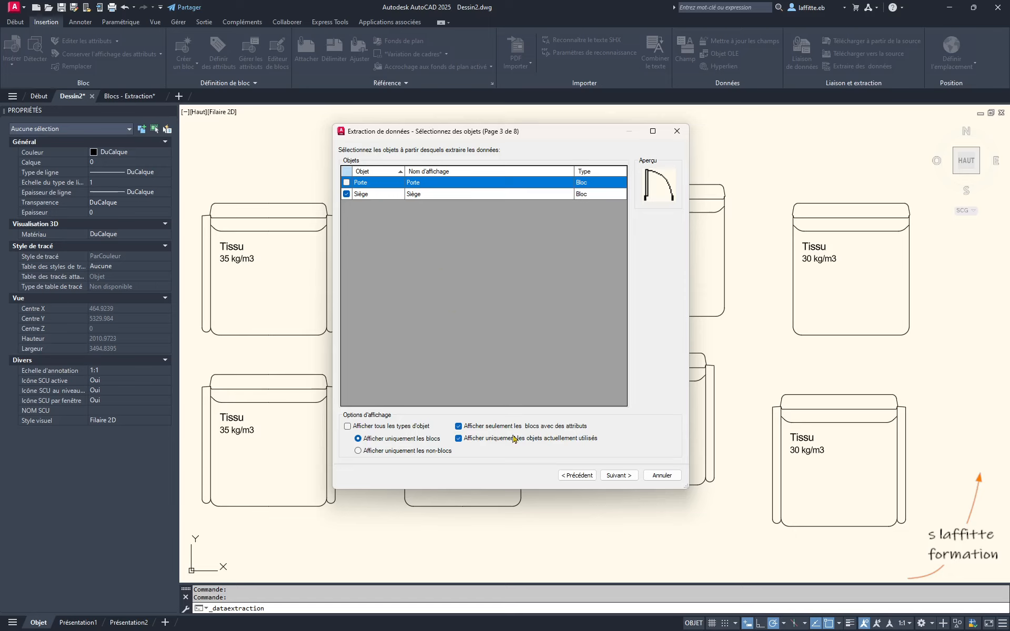
pyautogui.click(619, 475)
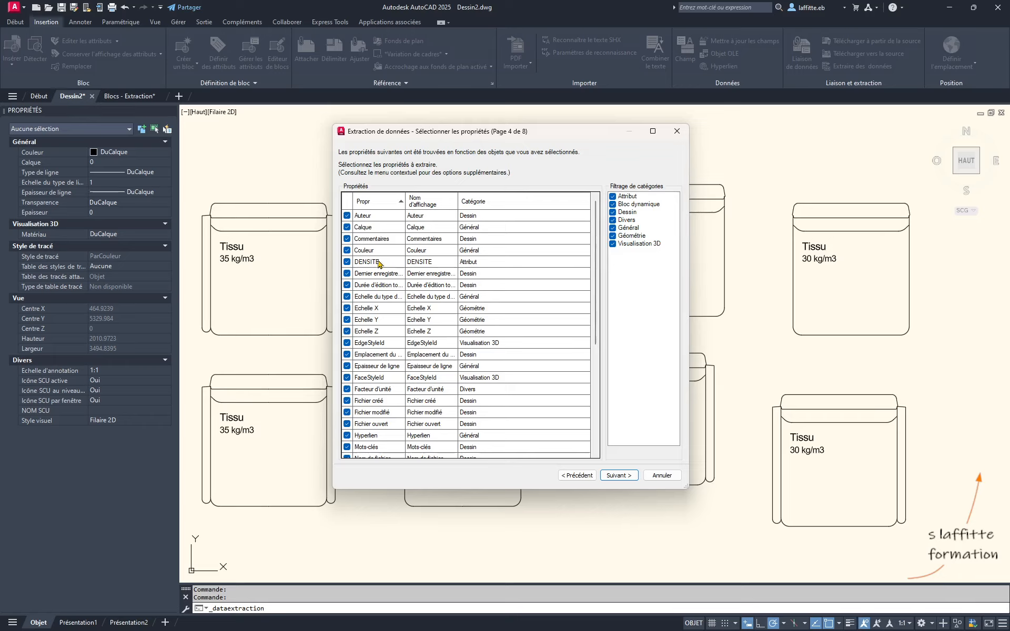
# Step: Filter the properties to the Attribut and Bloc dynamique categories, excluding Visualisation 3D, Géométrie, Général, Divers and Dessin
pyautogui.moveTo(597, 223); pyautogui.dragTo(598, 349)
pyautogui.scroll(10, 598, 327)
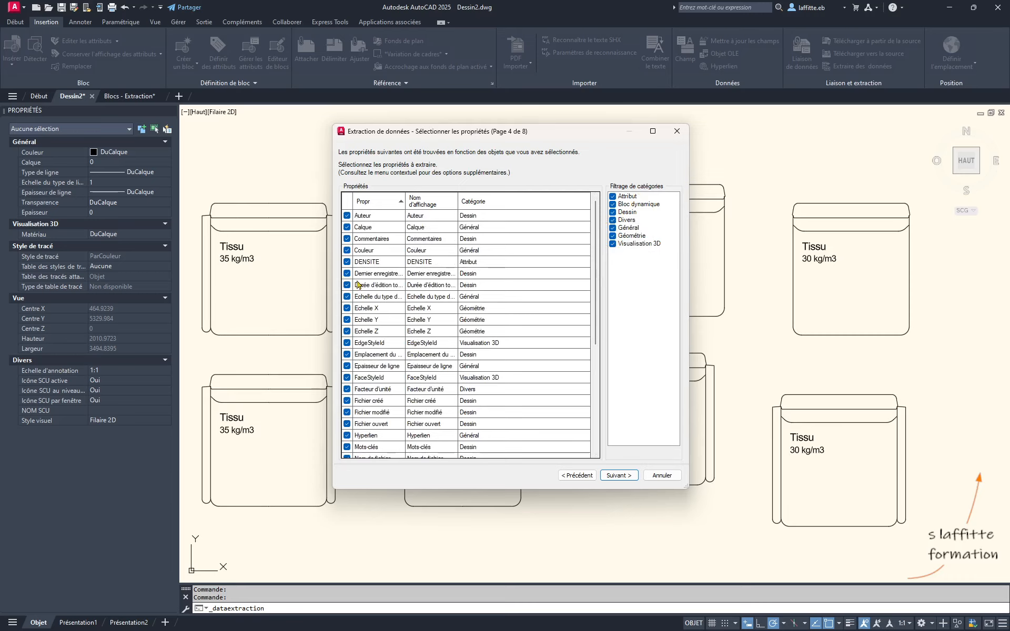
pyautogui.click(611, 245)
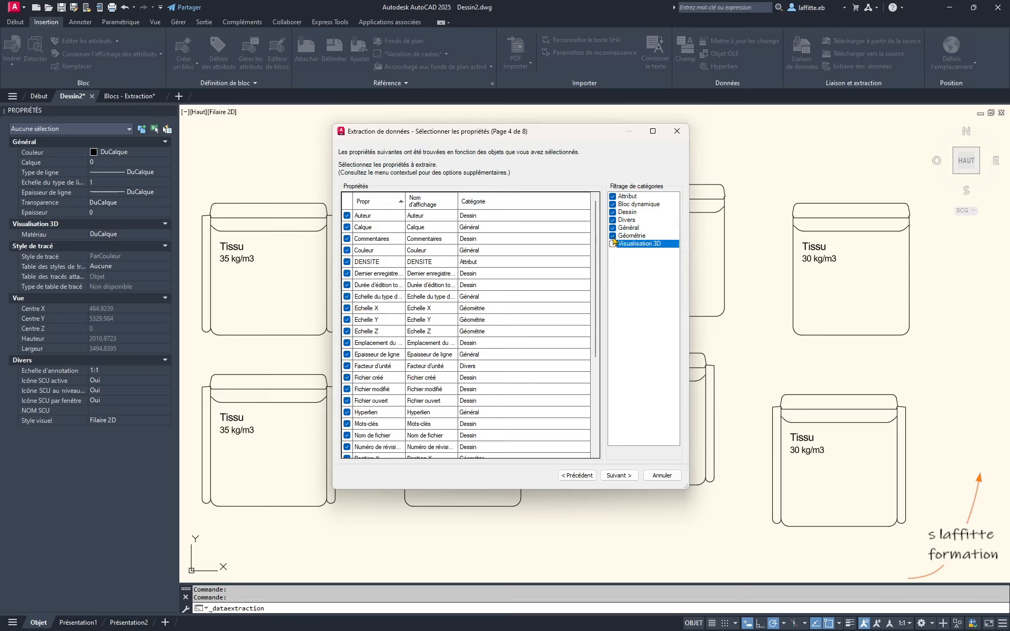
pyautogui.click(612, 235)
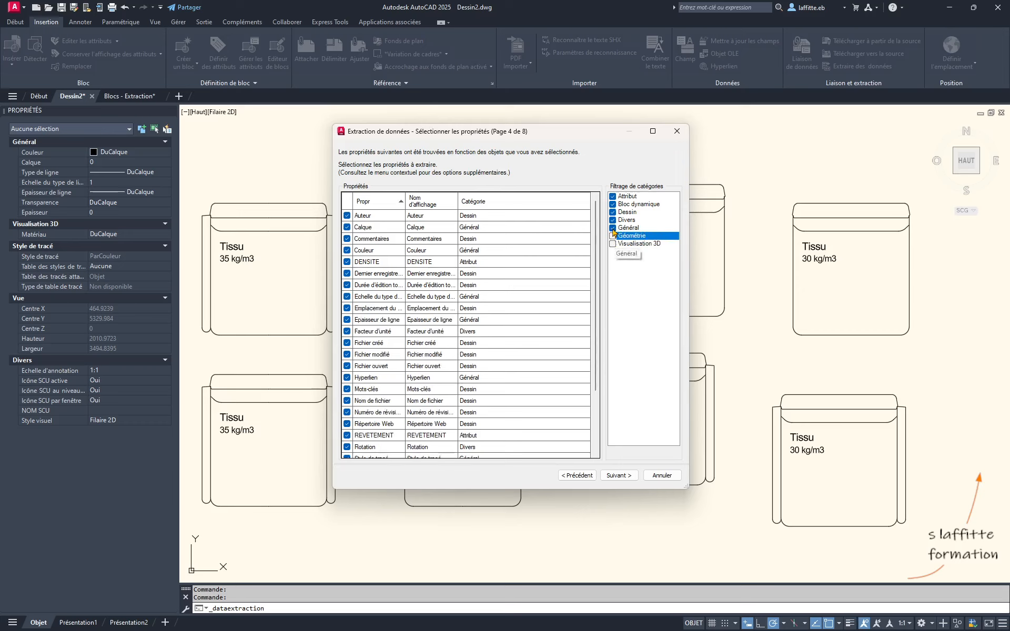
pyautogui.click(613, 228)
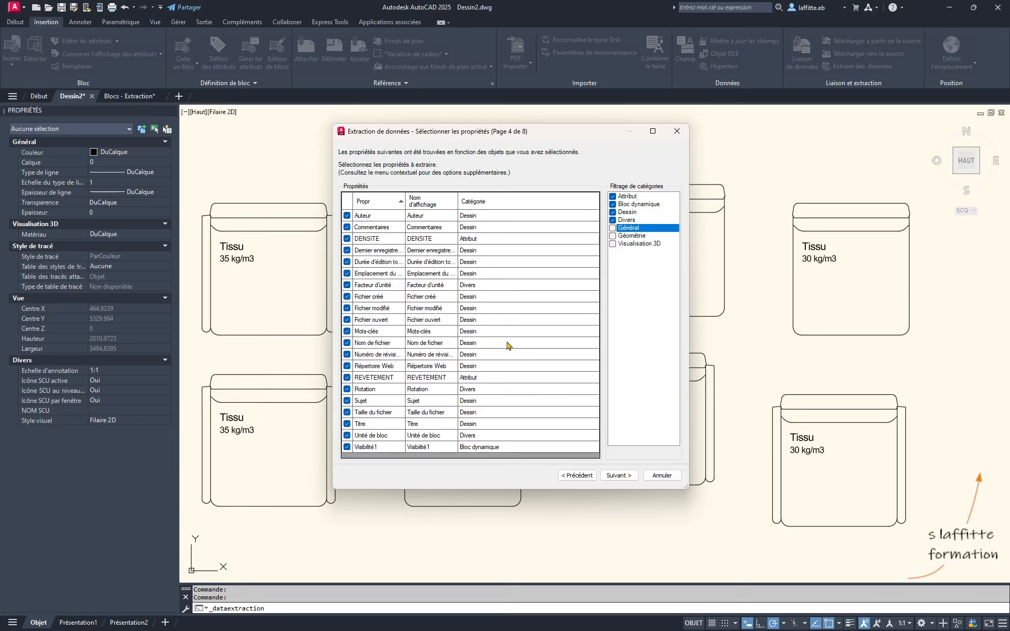
pyautogui.click(613, 221)
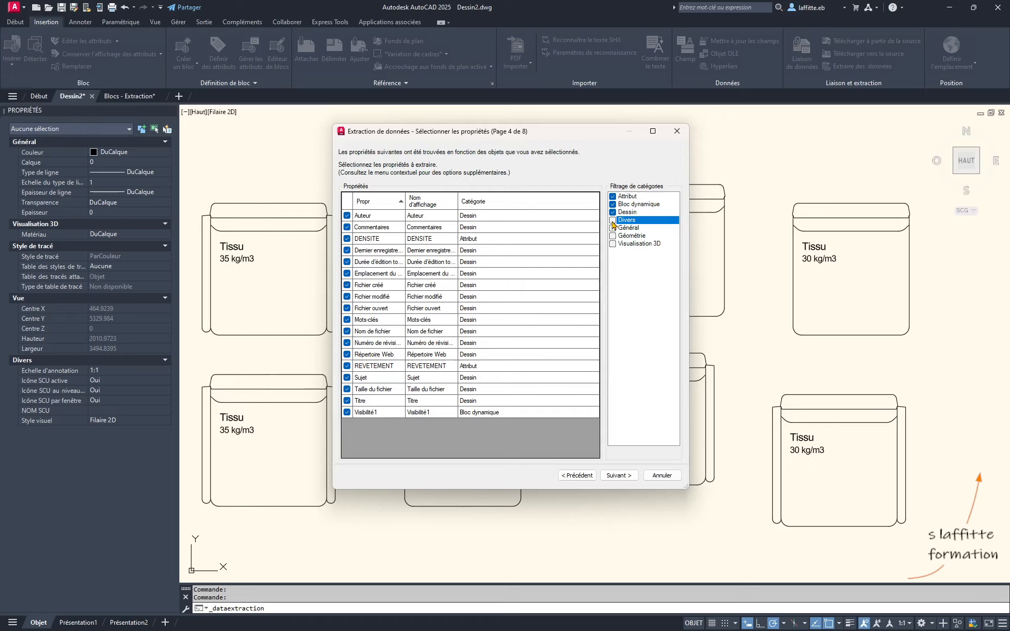
pyautogui.click(613, 212)
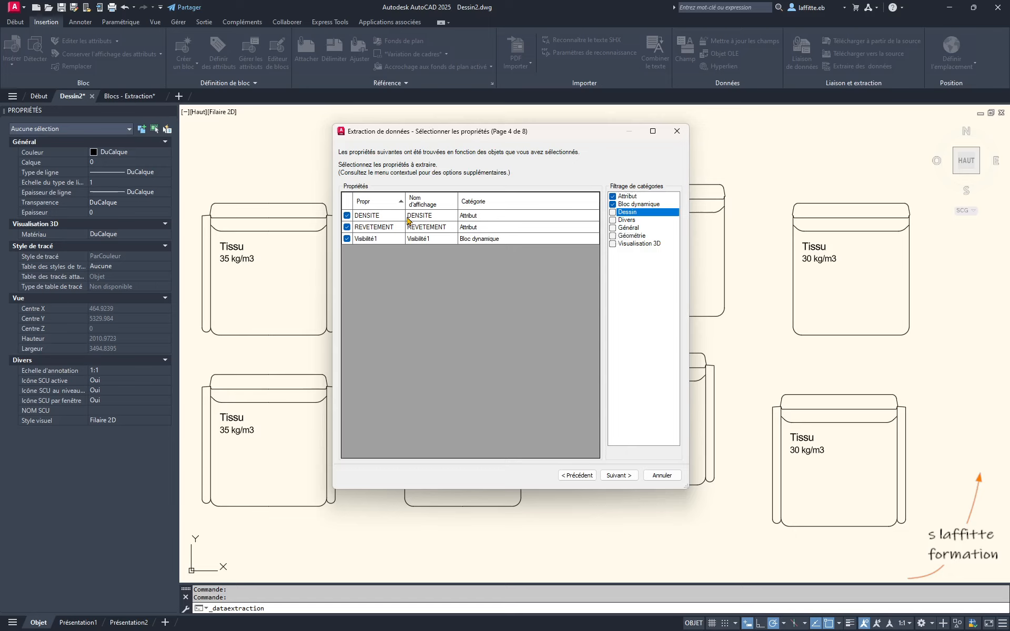
pyautogui.click(621, 476)
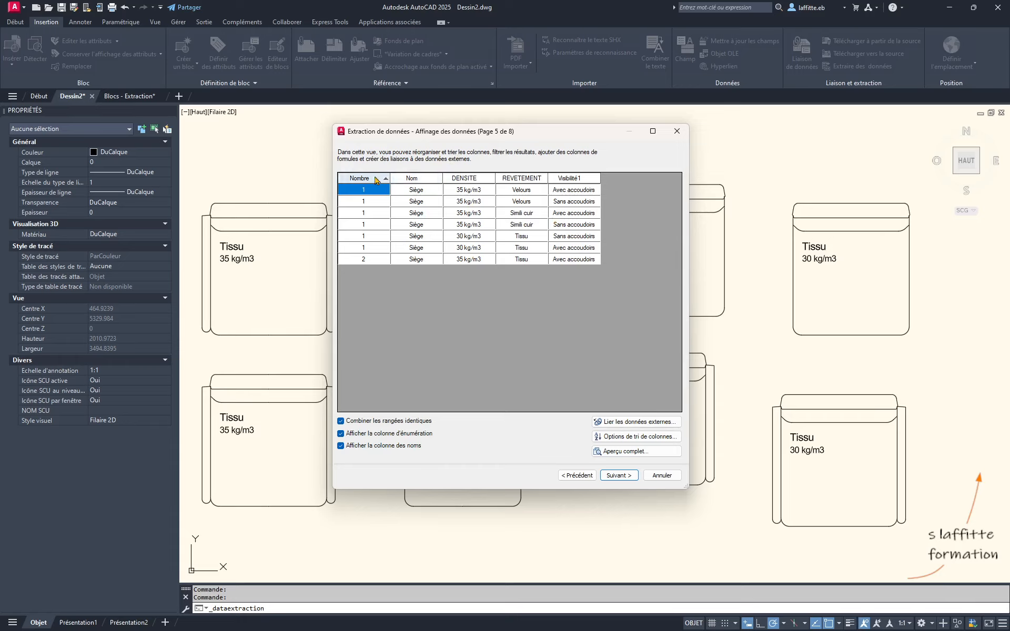
# Step: Reorder the extraction columns as Nom, Visibilité1, DENSITE, REVETEMENT and Nombre, and accept the refined data
pyautogui.moveTo(367, 181); pyautogui.dragTo(603, 185)
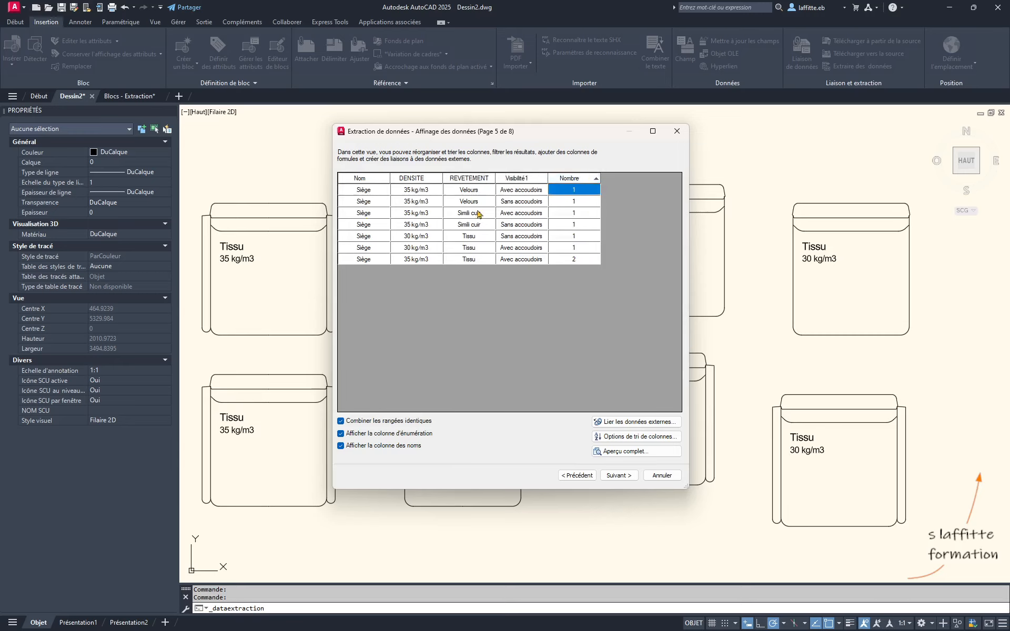
pyautogui.moveTo(414, 180); pyautogui.dragTo(410, 181)
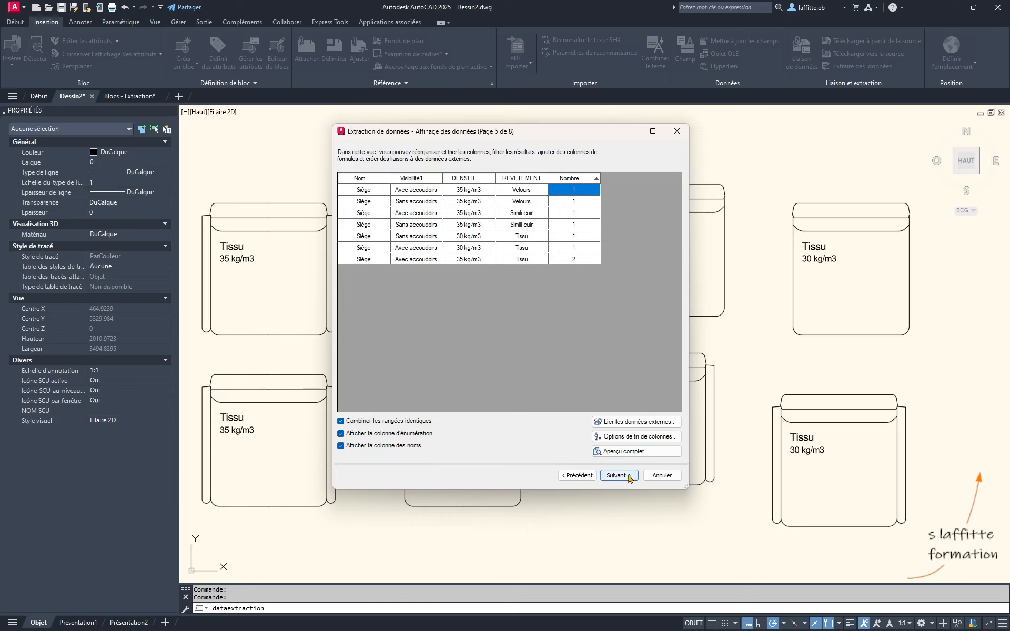
pyautogui.click(630, 477)
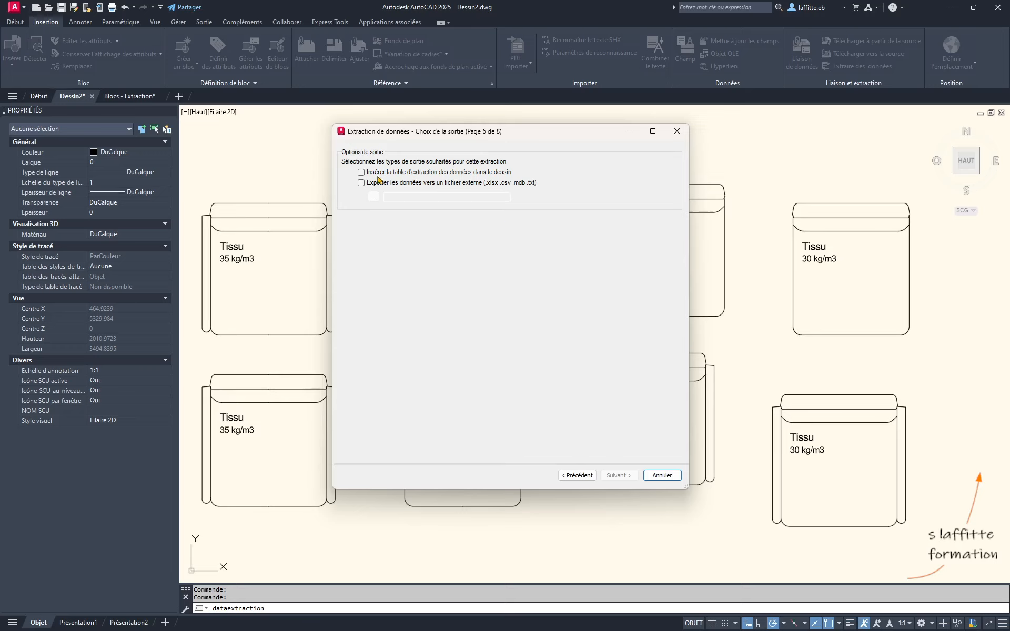
# Step: Output the extraction as a table in the drawing with the Standard style and place it to the right of the seats
pyautogui.click(361, 173)
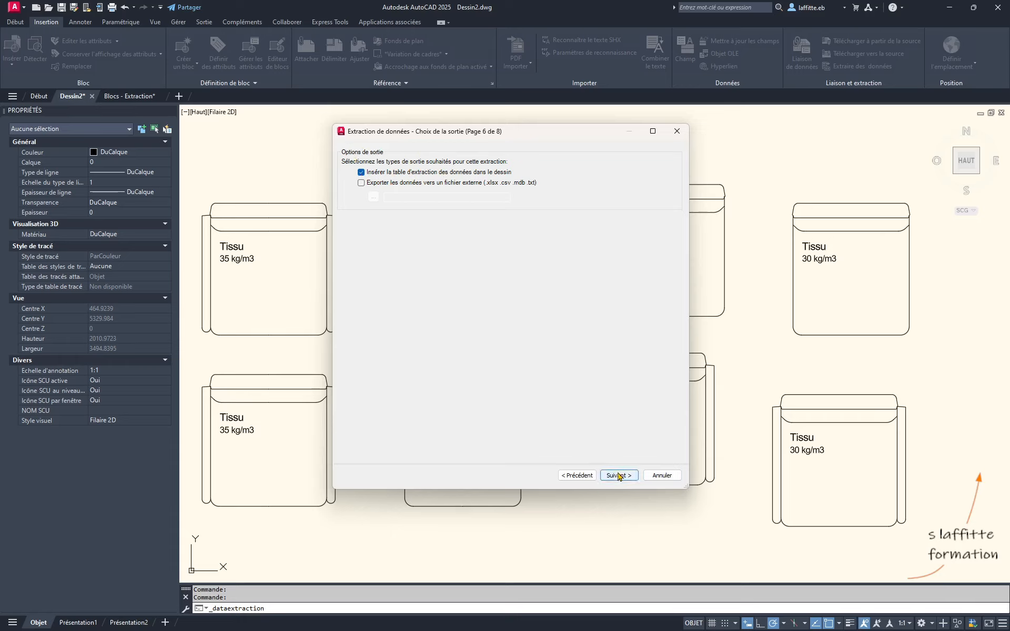
pyautogui.click(619, 477)
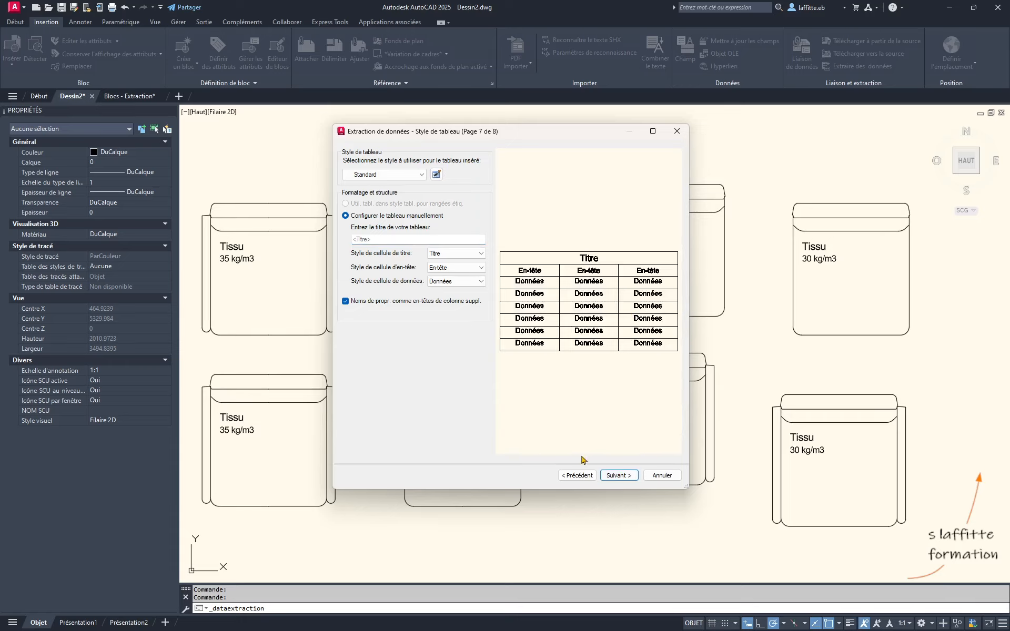
pyautogui.click(614, 476)
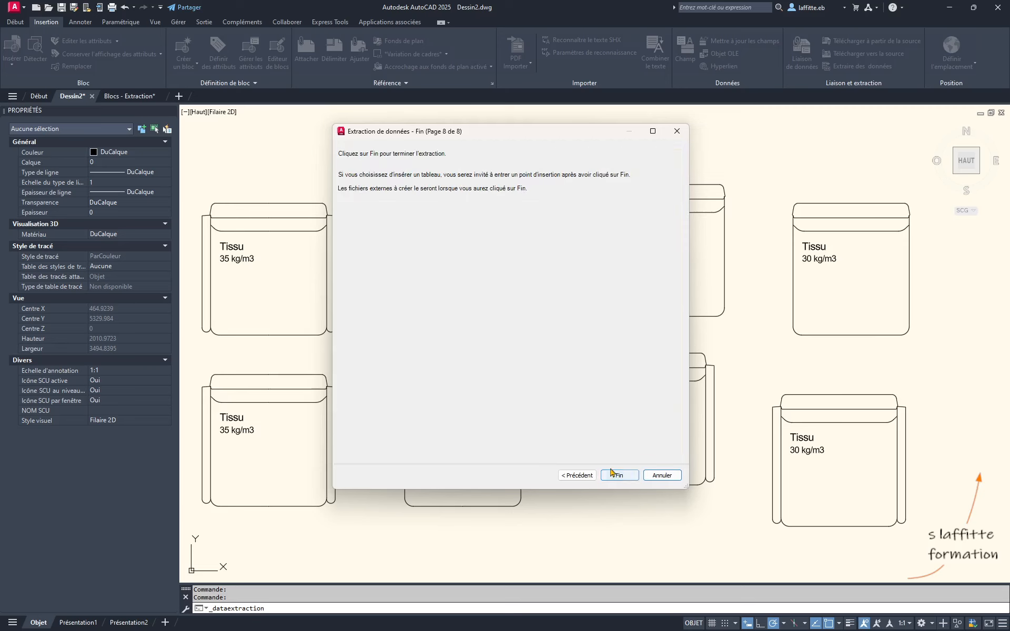
pyautogui.click(619, 475)
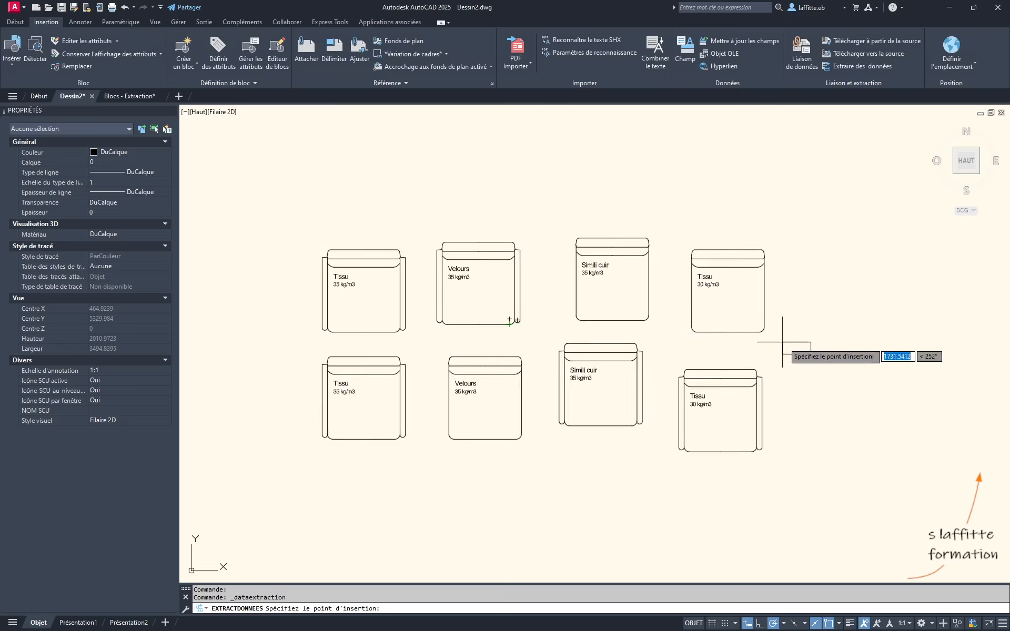
pyautogui.click(795, 346)
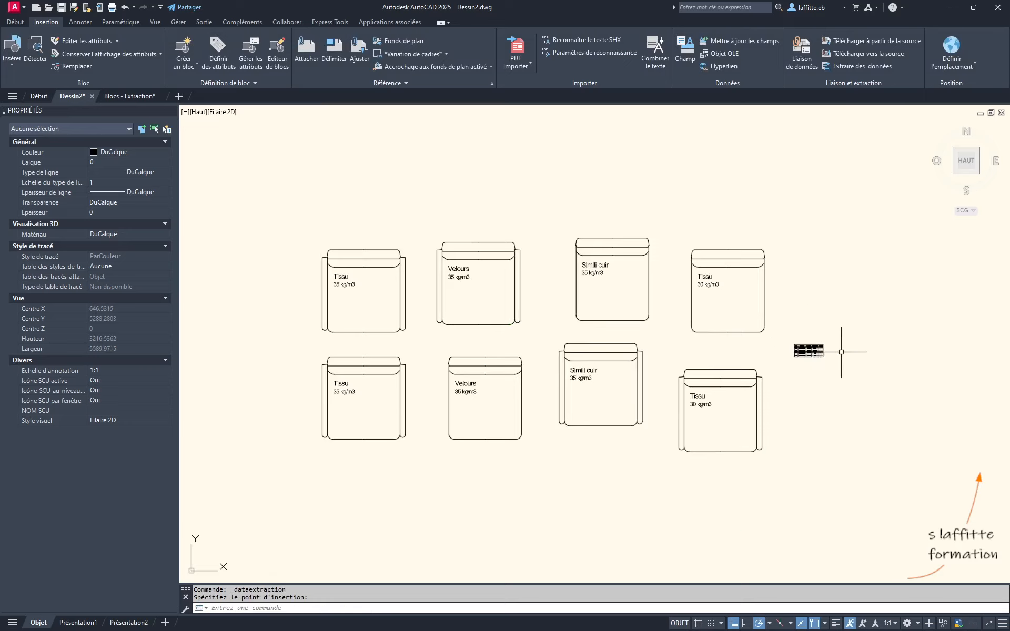
# Step: Examine the inserted extraction table's columns and rows and compare its size and contents with the seat blocks
pyautogui.scroll(6, 847, 352)
pyautogui.scroll(4, 700, 345)
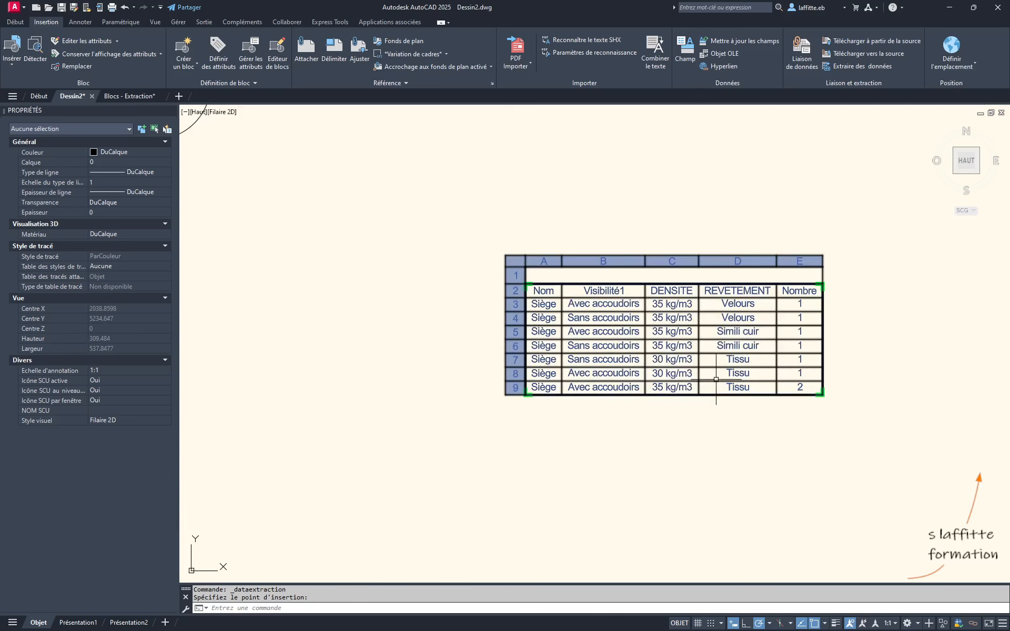
pyautogui.scroll(2, 716, 379)
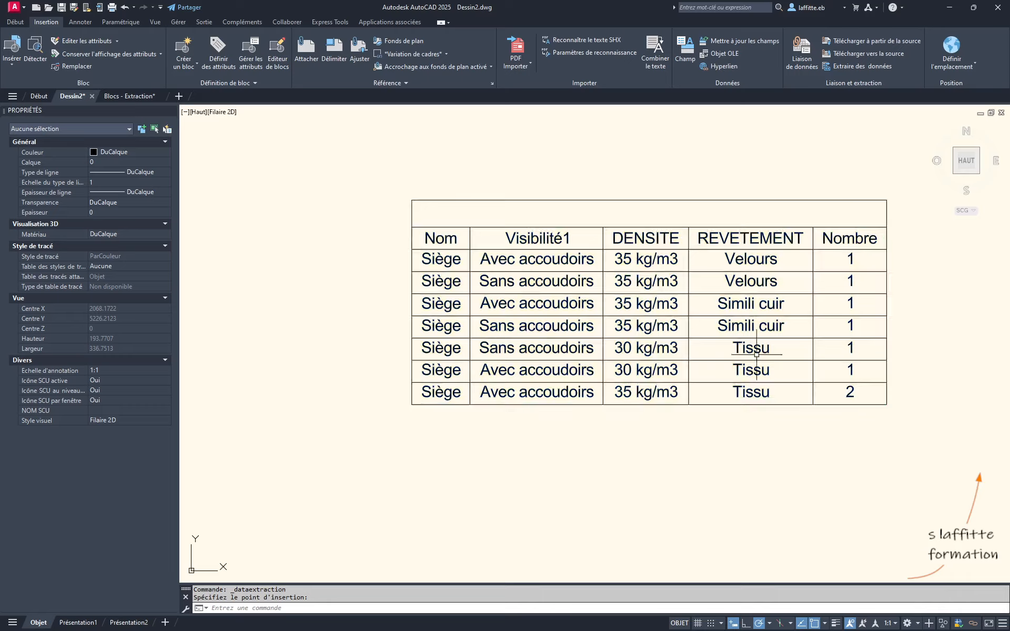
pyautogui.scroll(-5, 726, 332)
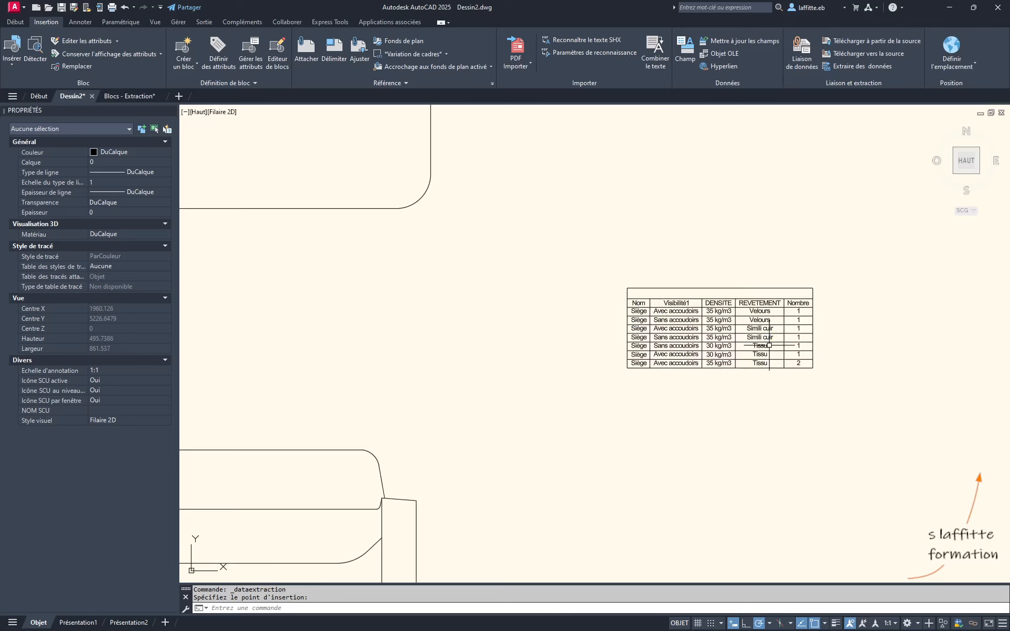
pyautogui.scroll(-2, 718, 425)
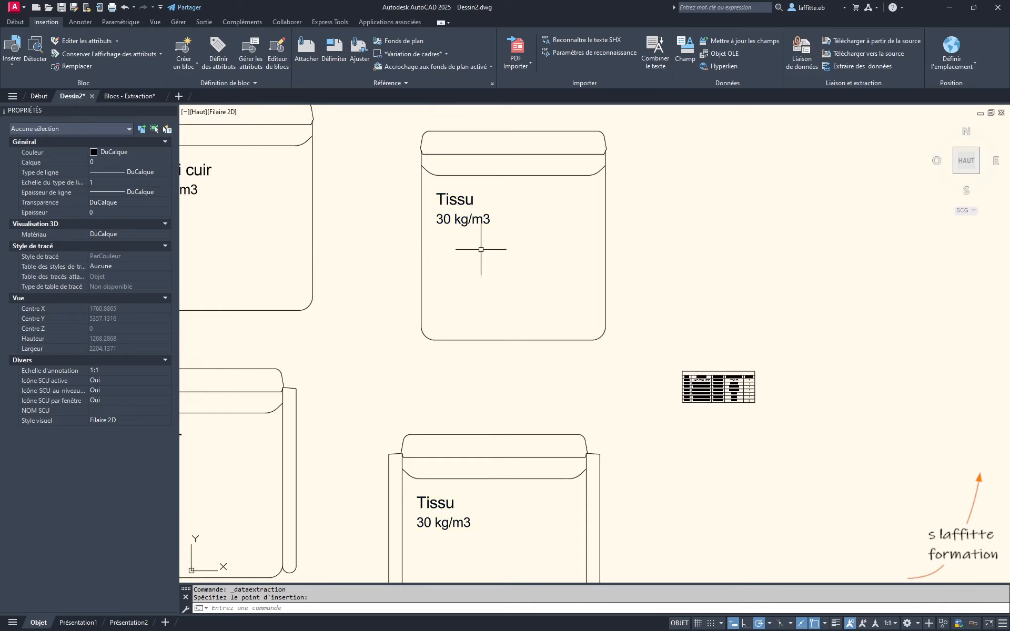
pyautogui.scroll(-4, 526, 247)
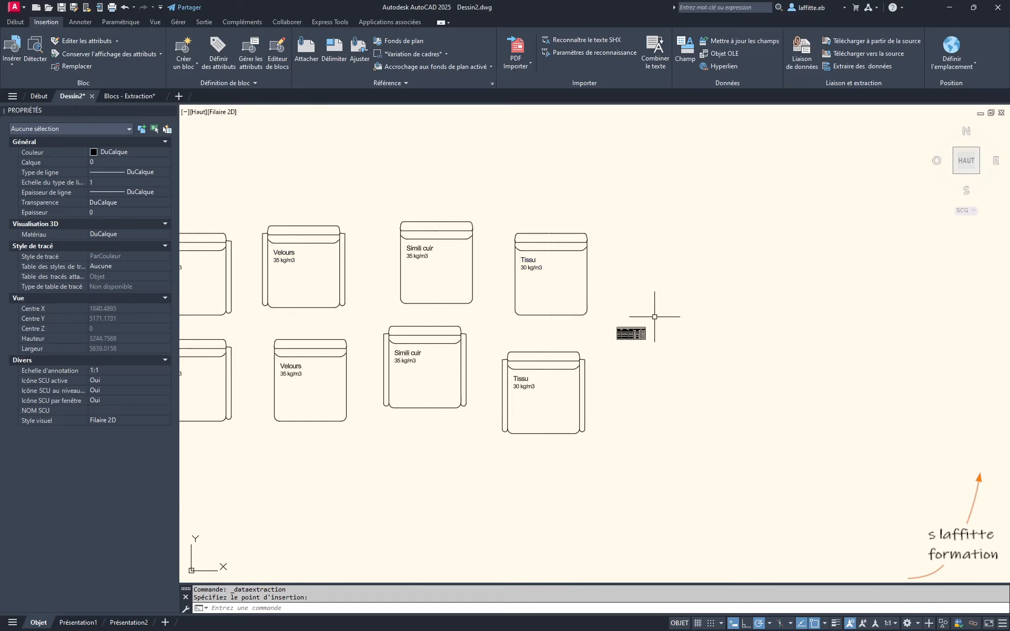
pyautogui.scroll(12, 654, 317)
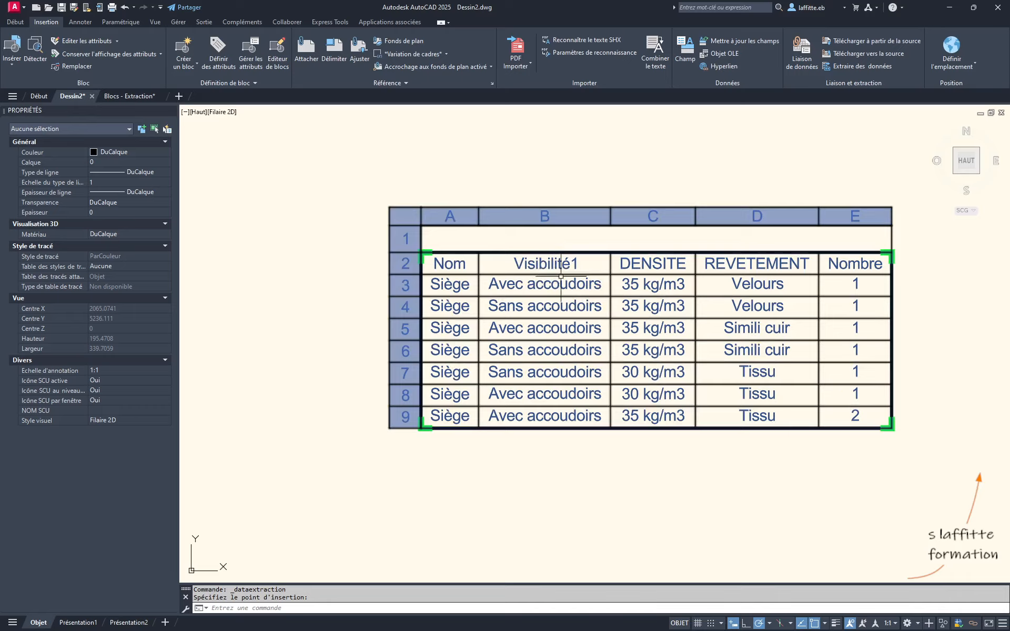
pyautogui.scroll(-10, 714, 348)
pyautogui.scroll(-2, 810, 289)
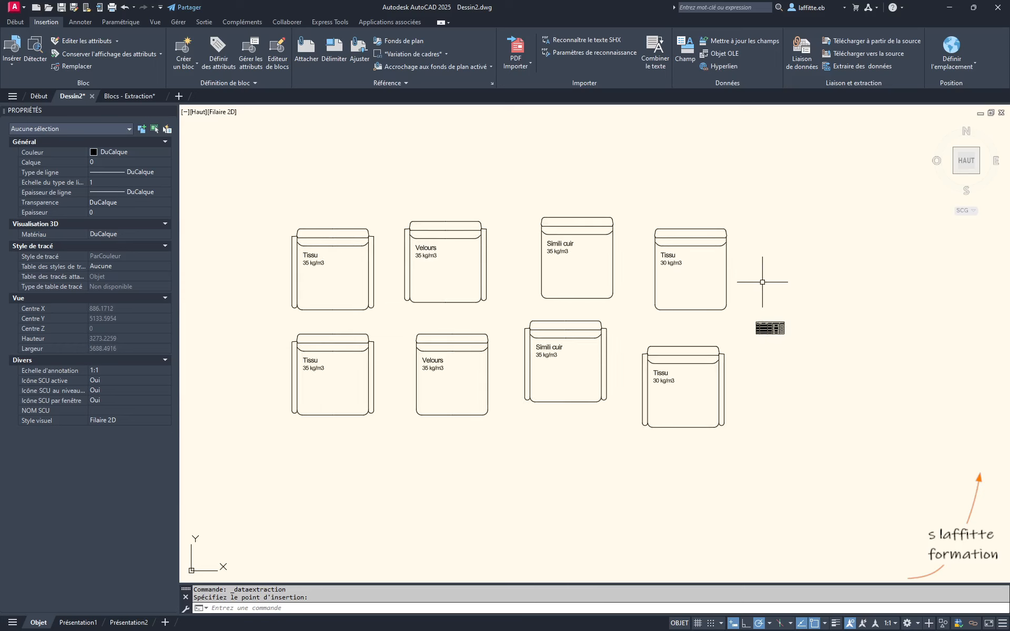
# Step: Switch the armless upper Tissu 30 kg/m3, upper Simili cuir and lower Velours seat blocks to the Avec accoudoirs visibility state
pyautogui.click(729, 280)
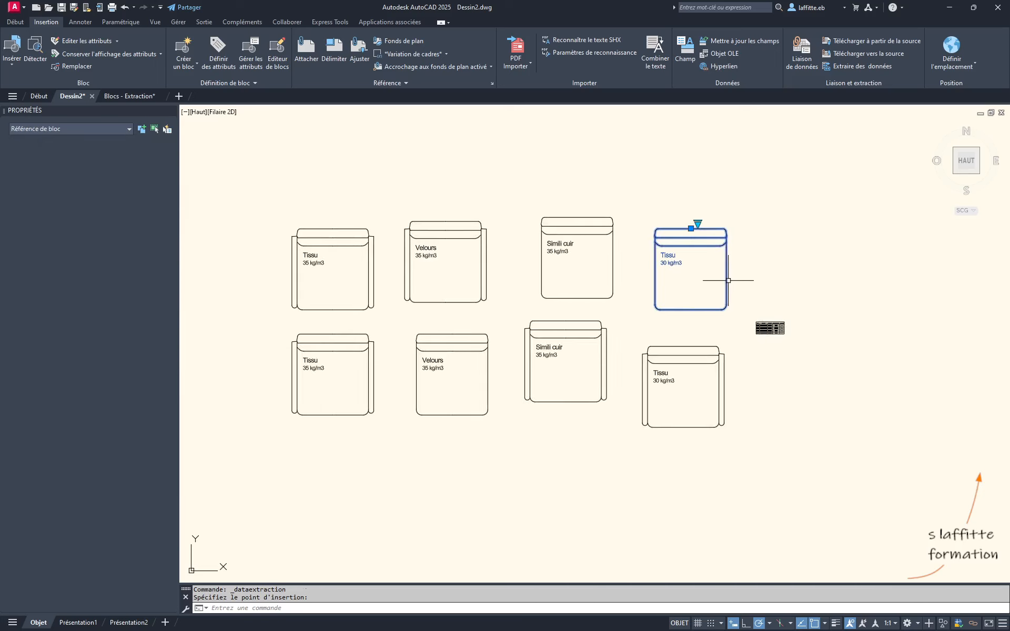
pyautogui.click(698, 224)
pyautogui.click(739, 230)
pyautogui.click(616, 262)
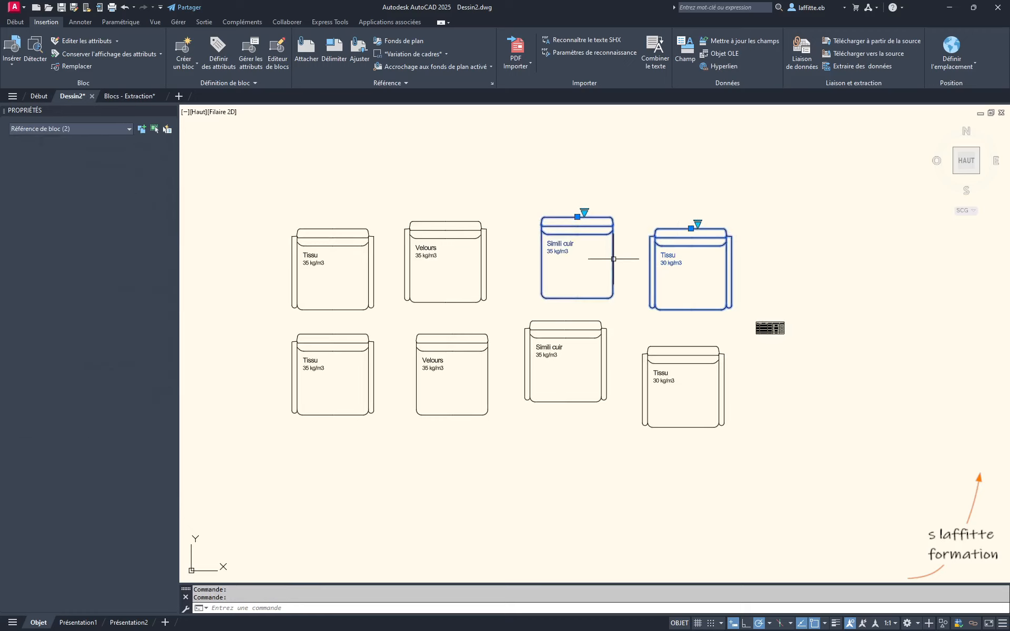
pyautogui.click(584, 212)
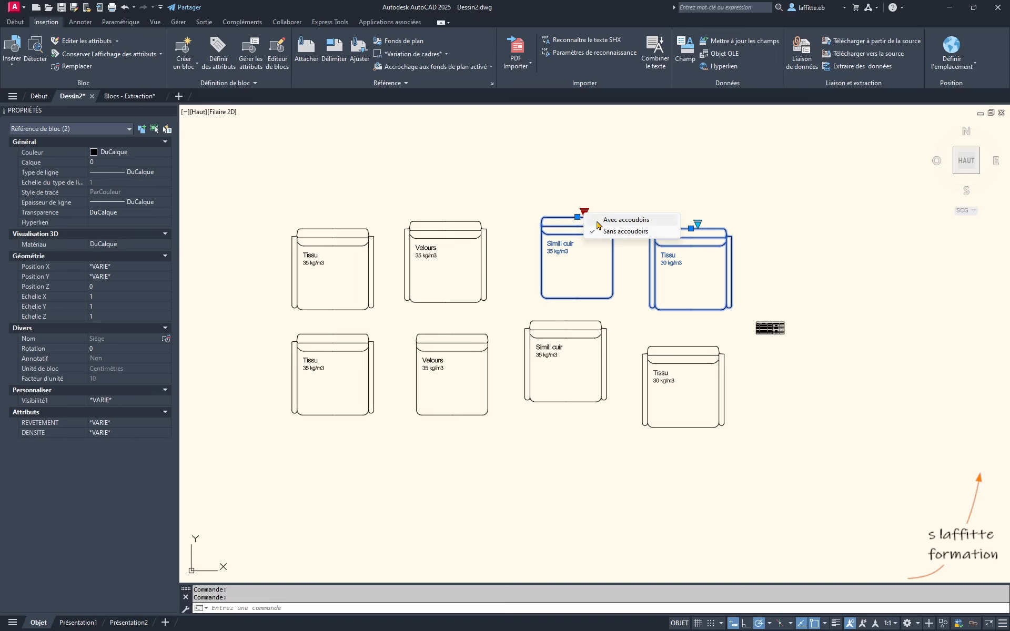
pyautogui.click(592, 220)
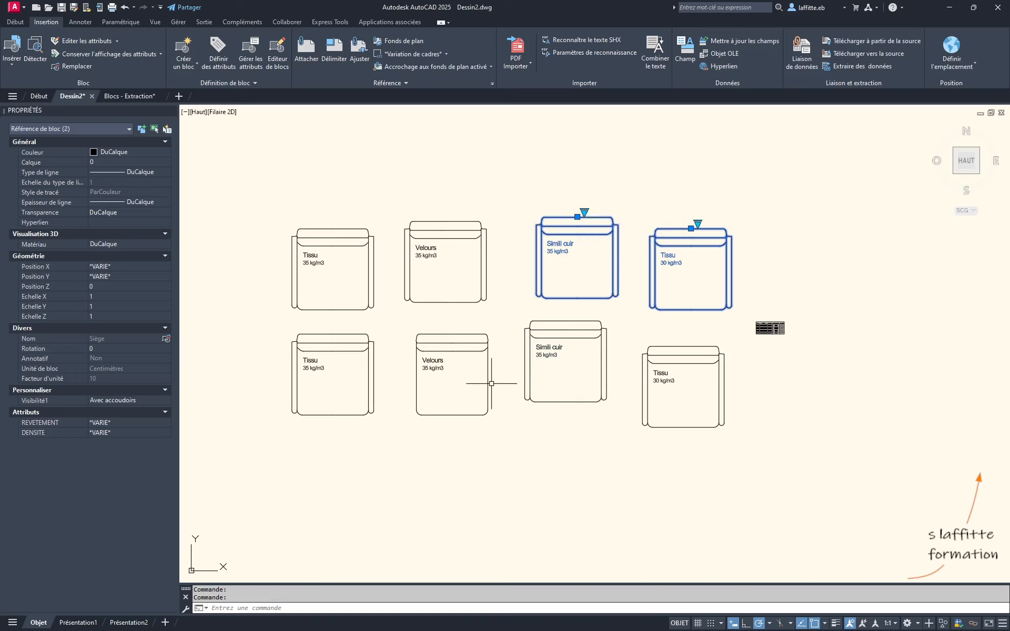
pyautogui.click(490, 384)
pyautogui.click(458, 330)
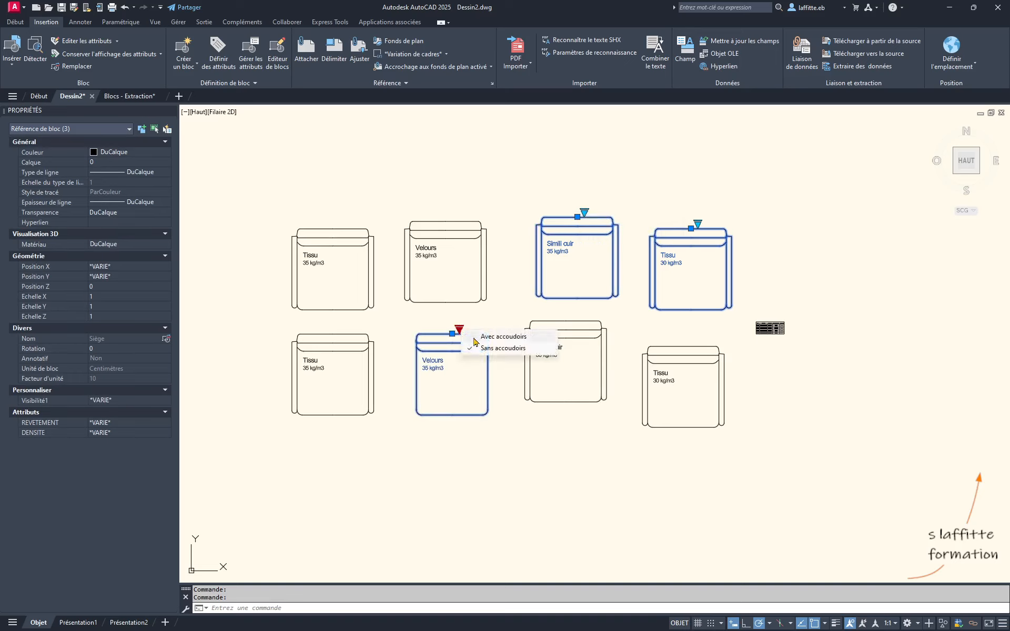
pyautogui.click(475, 337)
pyautogui.press('Escape')
# Step: Try to refresh the extraction table by regenerating the drawing with the RG command
pyautogui.scroll(4, 785, 327)
pyautogui.scroll(6, 785, 327)
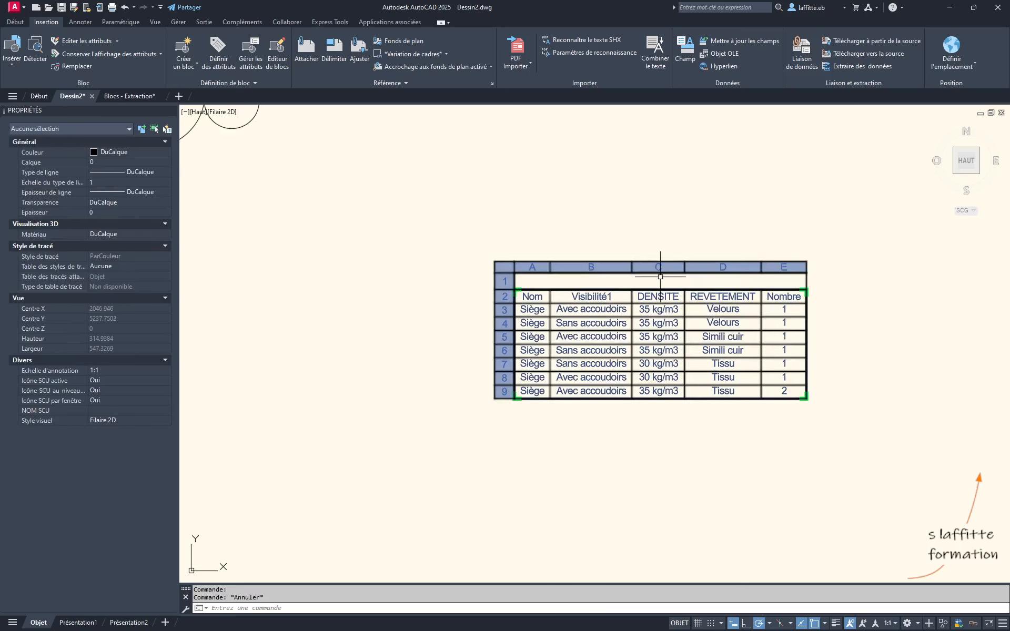
pyautogui.write('rg')
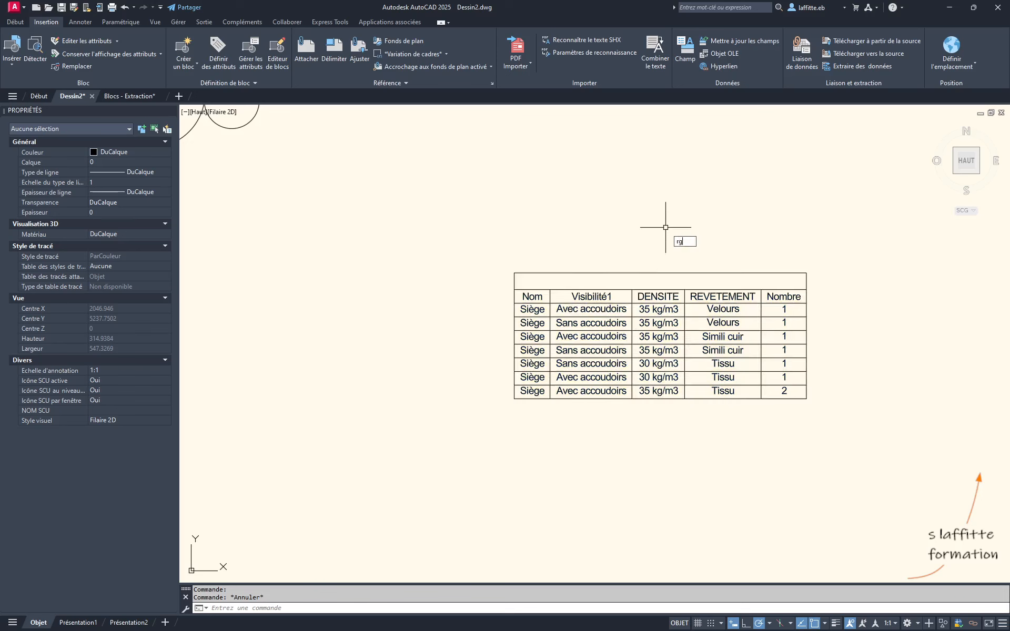
pyautogui.press('Return')
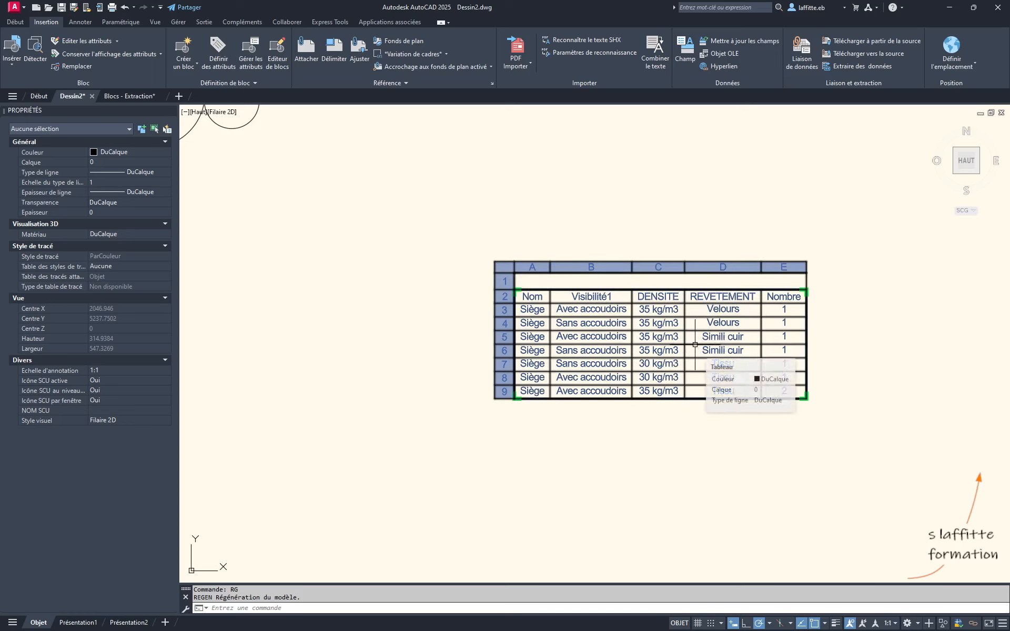
# Step: Update the extraction table from its data source through the first data cell of the REVETEMENT column
pyautogui.scroll(2, 695, 345)
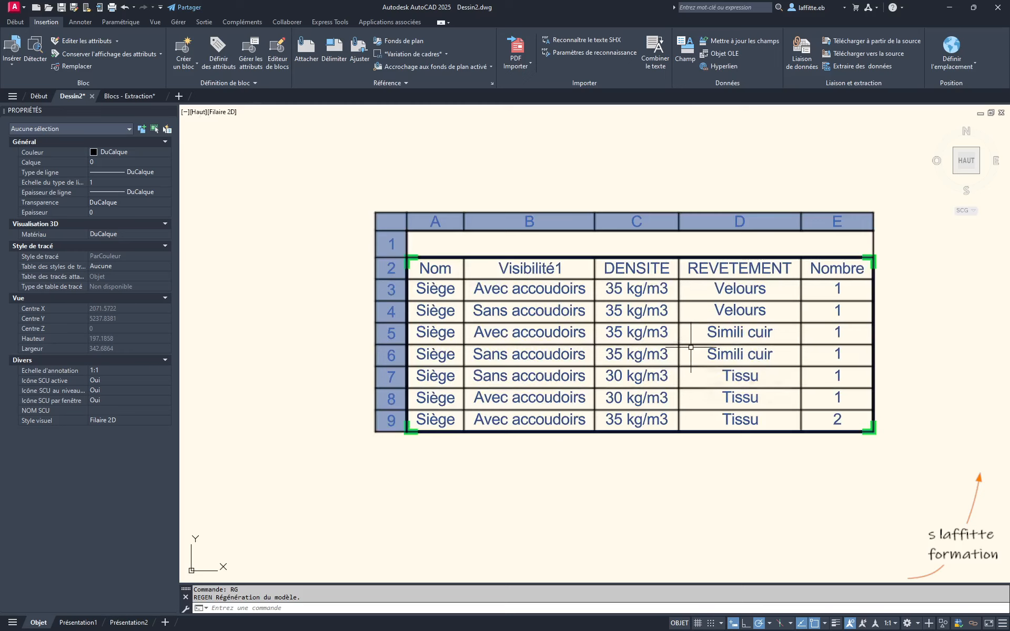
pyautogui.click(691, 346)
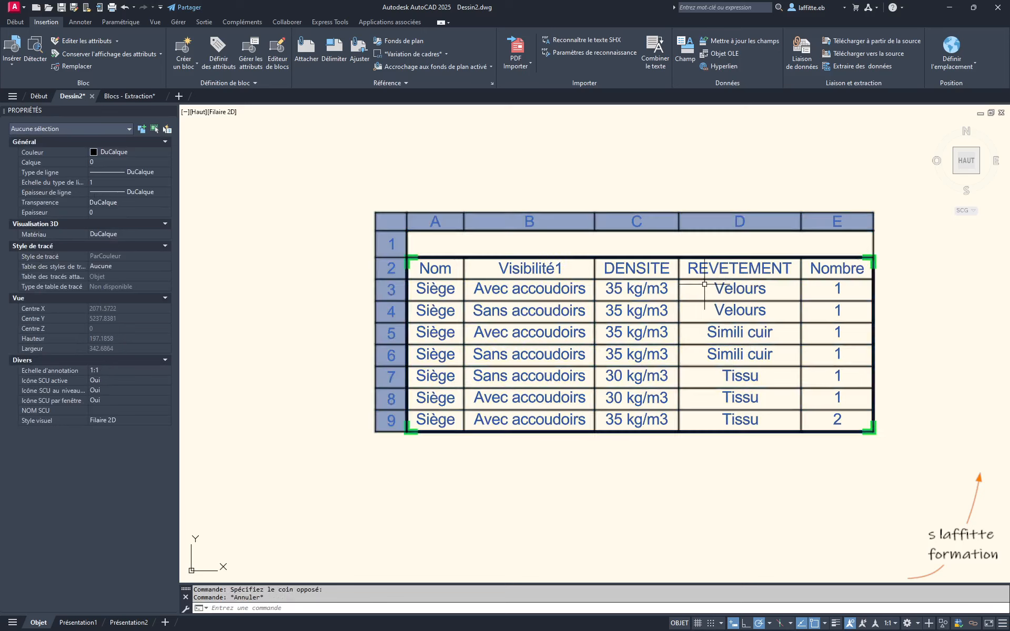
pyautogui.click(701, 292)
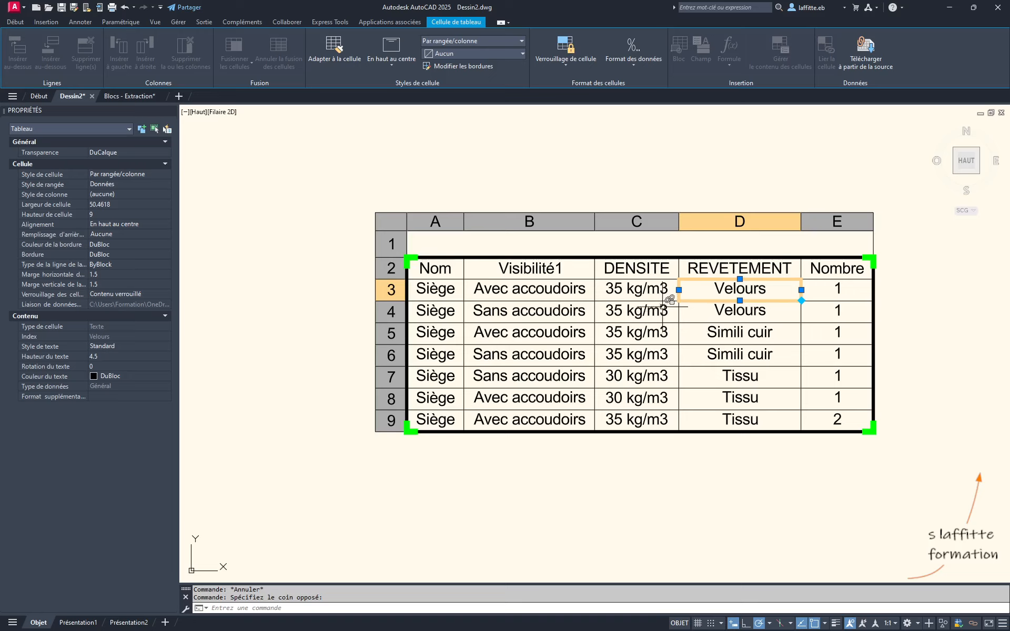
pyautogui.click(866, 61)
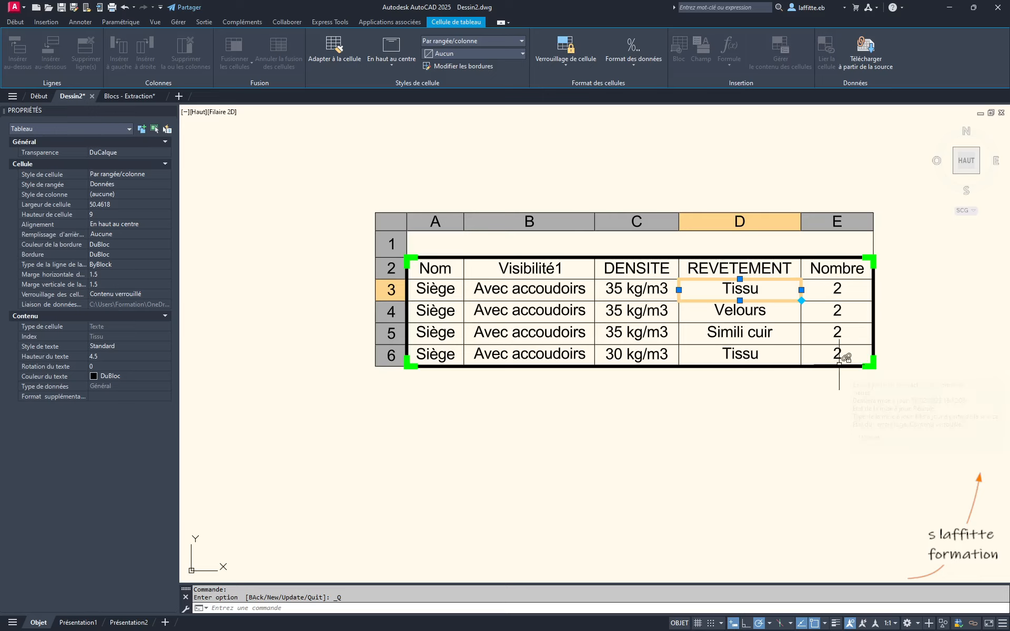
# Step: Compare the updated table's rows and quantities with the seat blocks and read the table's data extraction details
pyautogui.moveTo(840, 363)
pyautogui.scroll(-10, 735, 340)
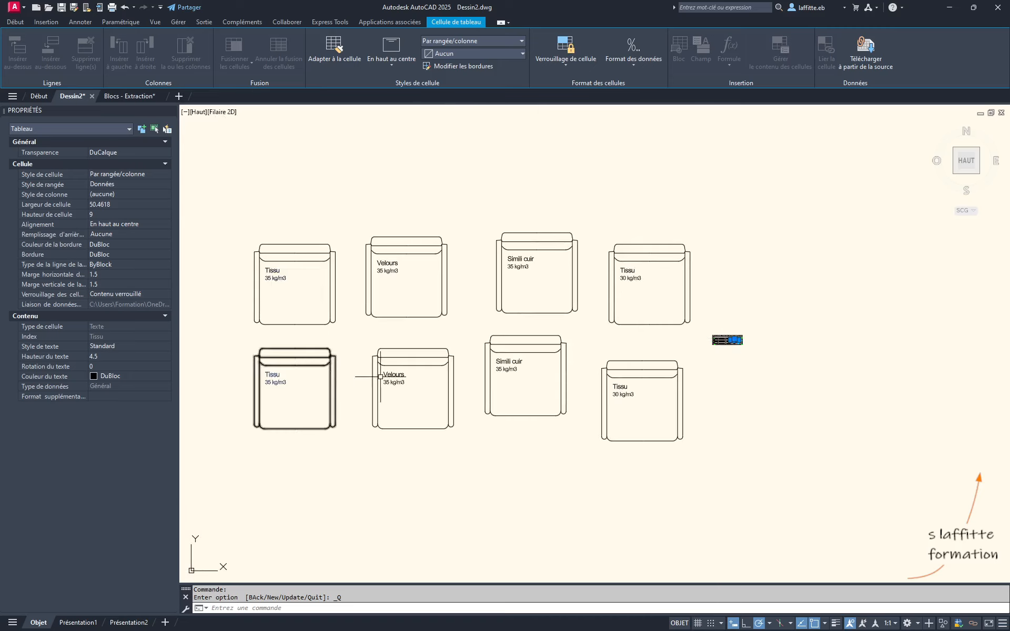
pyautogui.scroll(10, 729, 339)
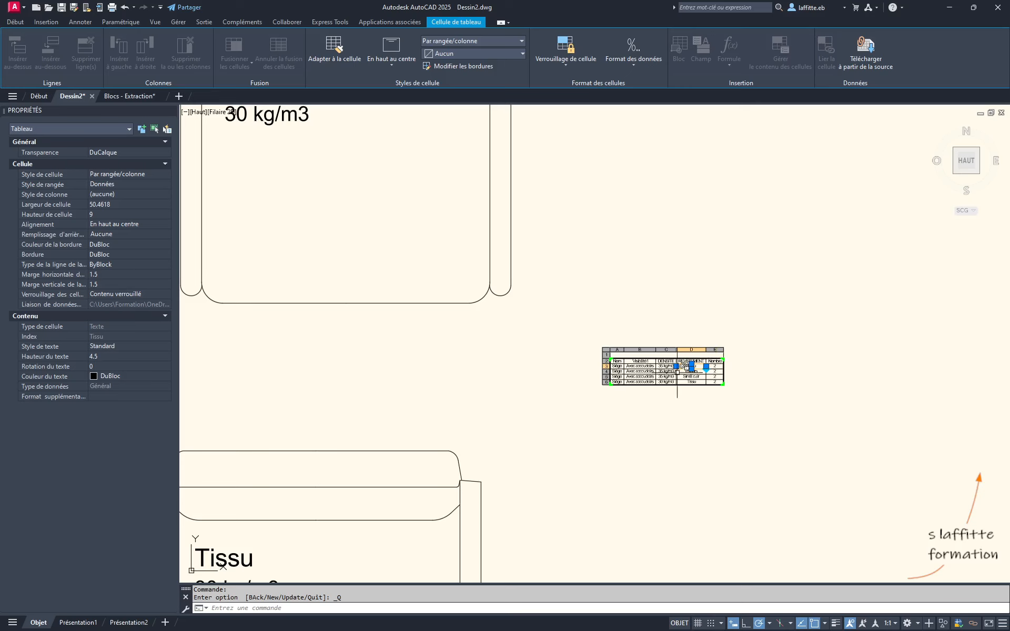
pyautogui.moveTo(718, 368)
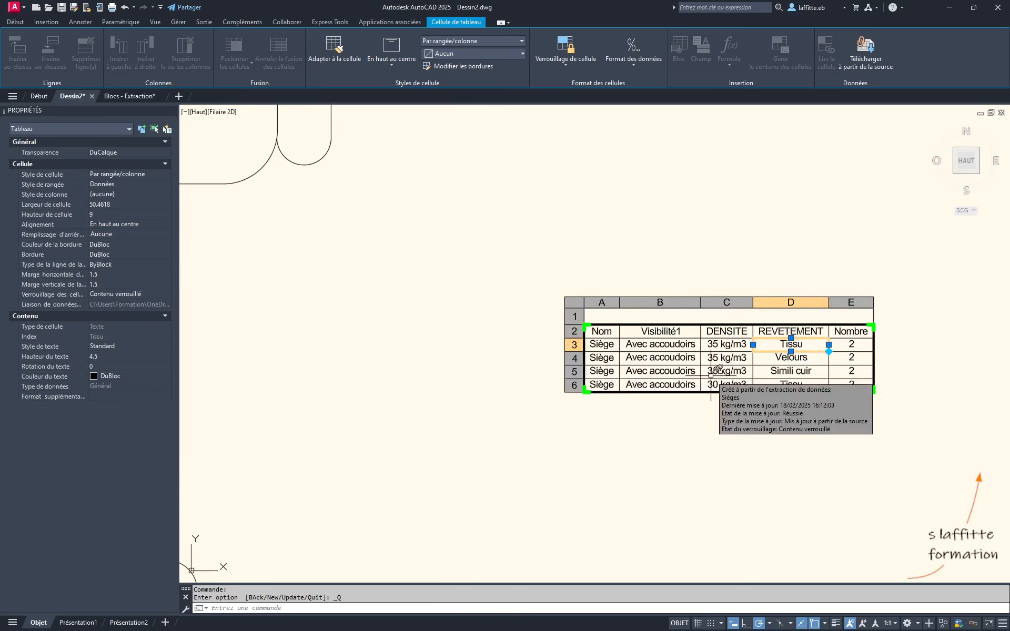
pyautogui.scroll(2, 715, 358)
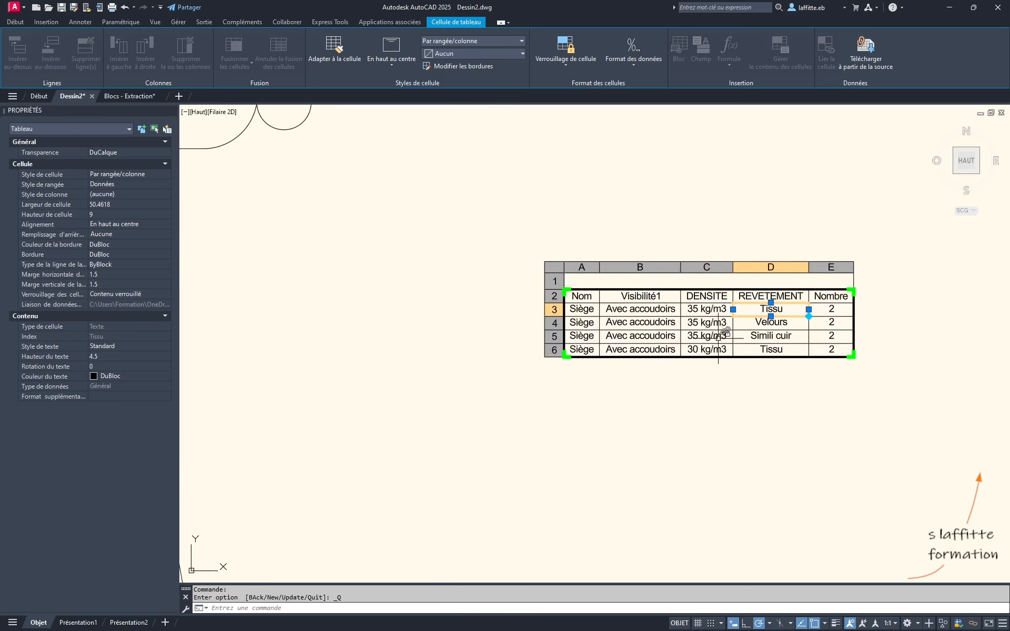
pyautogui.moveTo(762, 346); pyautogui.dragTo(682, 356, button='middle')
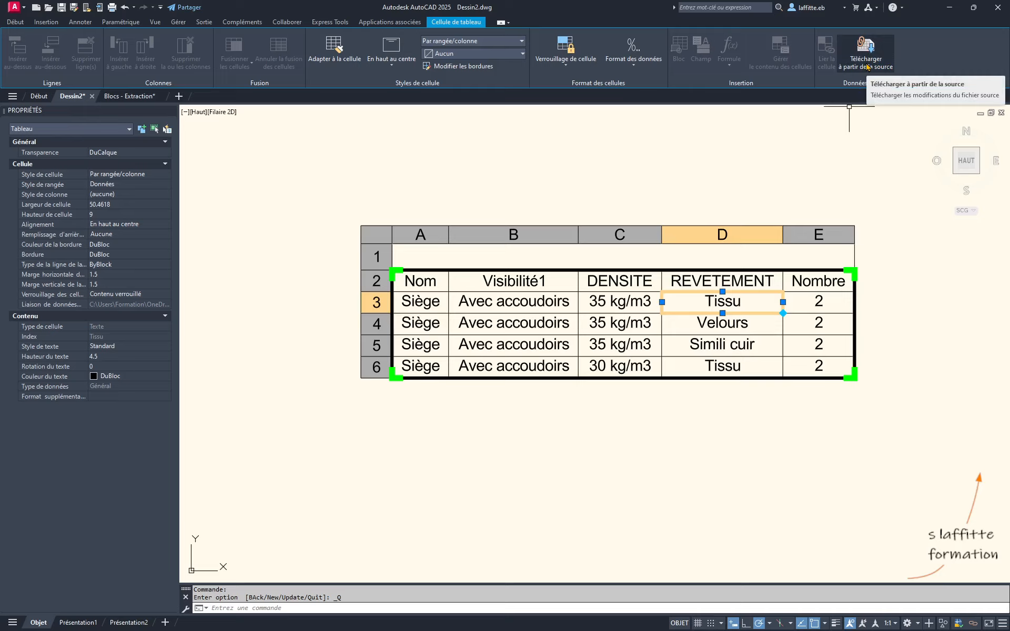
pyautogui.press('Right')
pyautogui.moveTo(687, 361); pyautogui.dragTo(766, 388, button='middle')
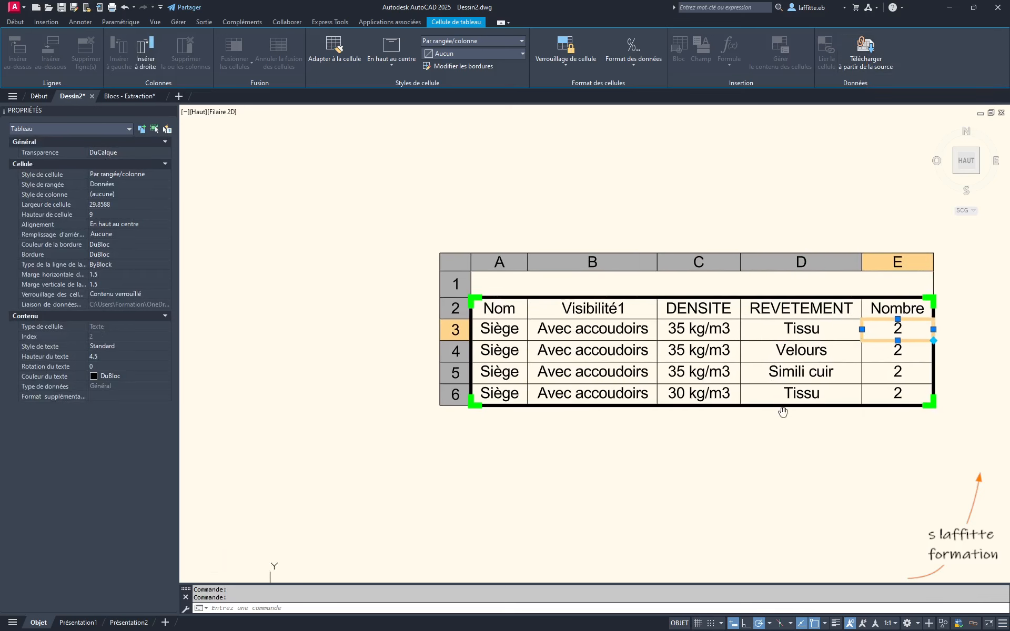
# Step: Enter the title "Nombre de sièges" in the empty first row of the extraction table
pyautogui.click(699, 286)
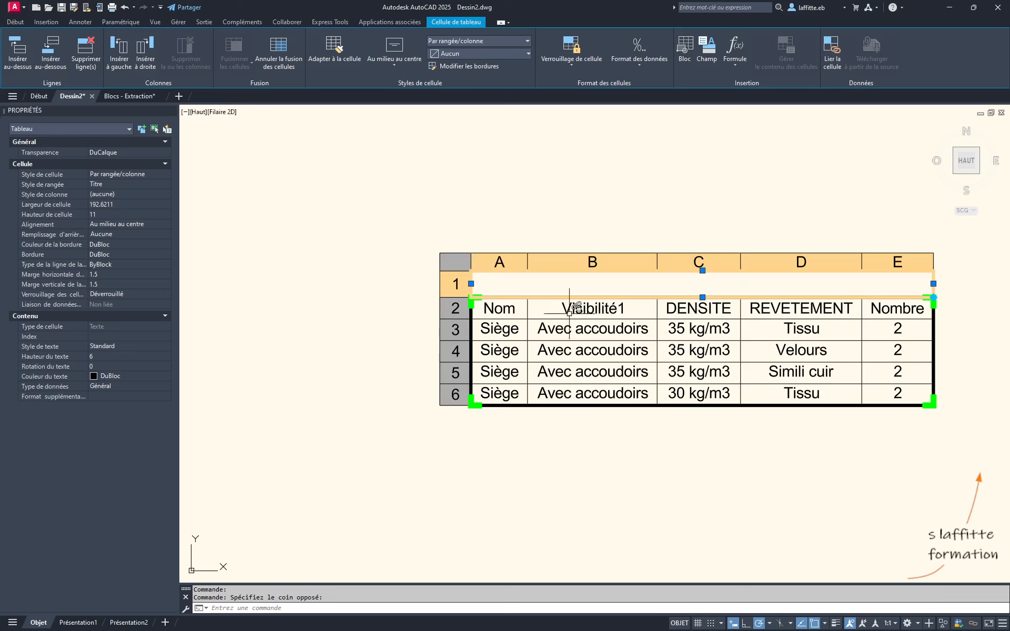
pyautogui.scroll(4, 476, 279)
pyautogui.scroll(-3, 501, 278)
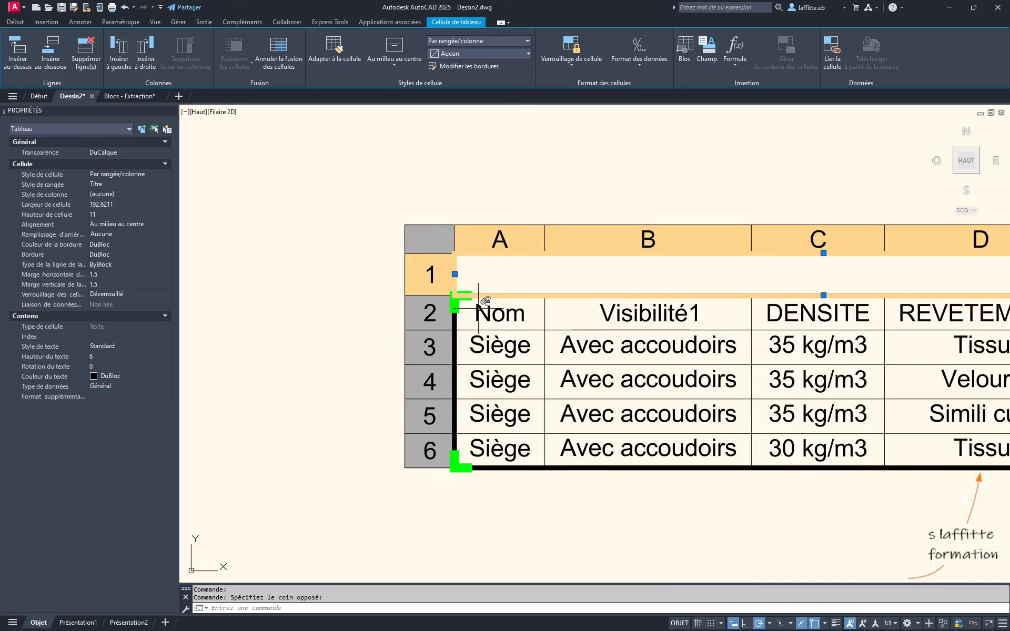
pyautogui.scroll(-4, 465, 441)
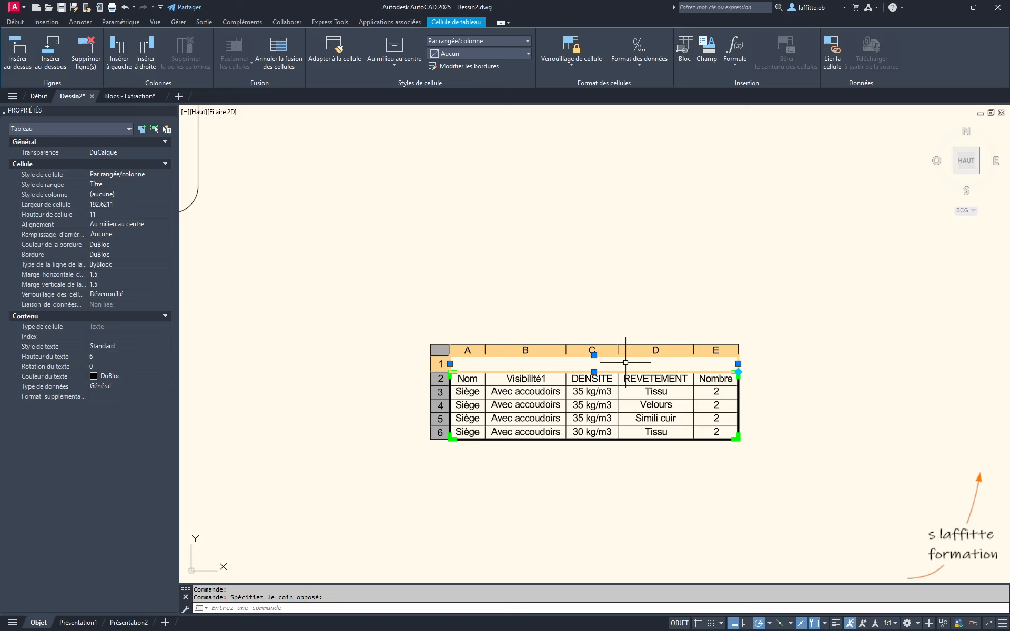
pyautogui.write('Nombre de sièges')
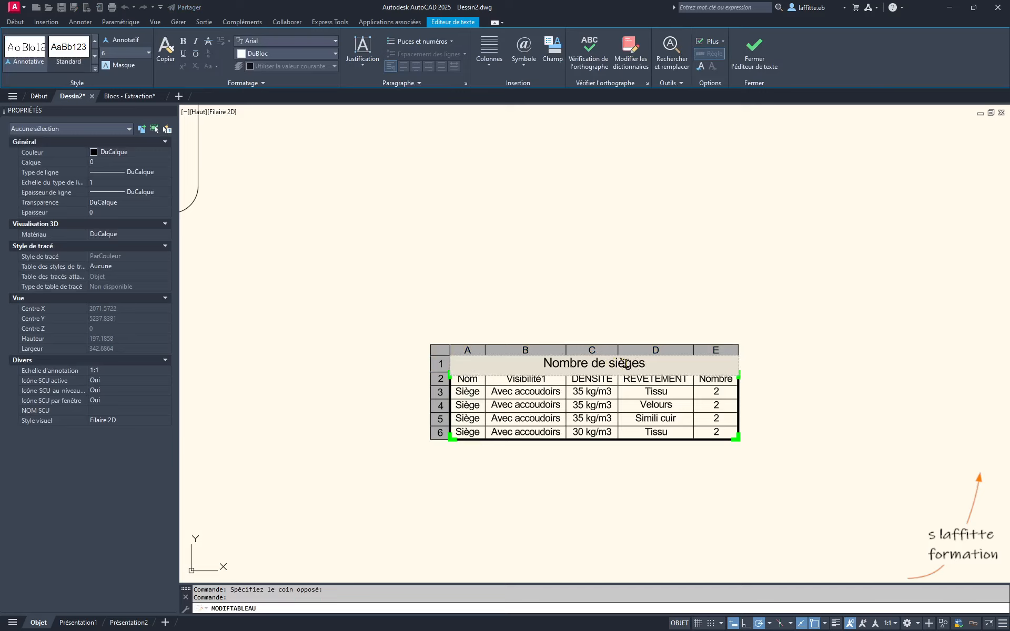
pyautogui.press('Escape')
# Step: Select the extraction table titled Nombre de sièges
pyautogui.moveTo(660, 398); pyautogui.dragTo(705, 365, button='middle')
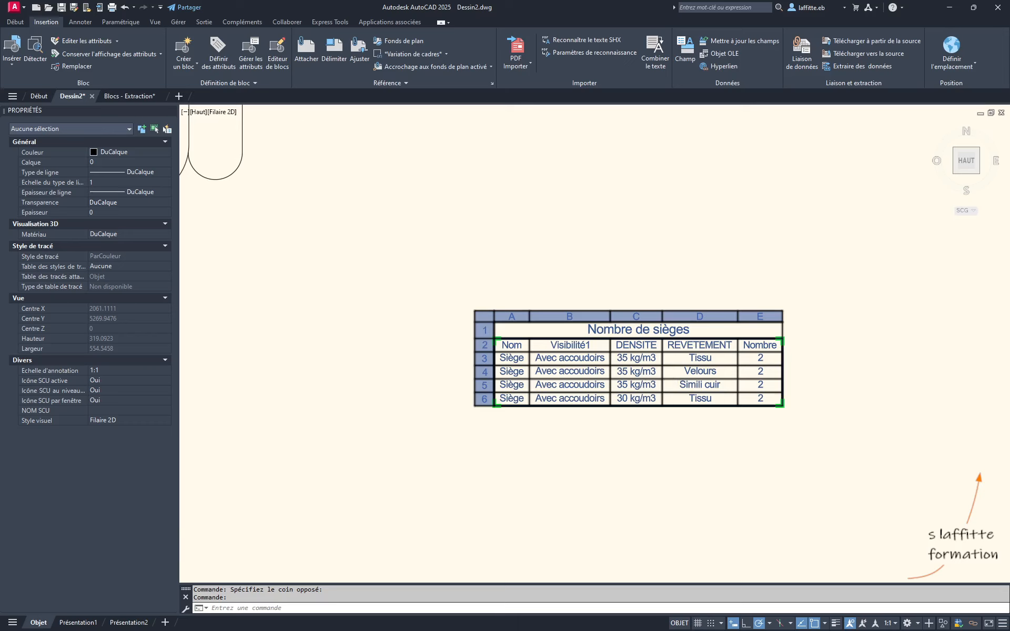
pyautogui.scroll(-4, 671, 381)
pyautogui.scroll(4, 662, 378)
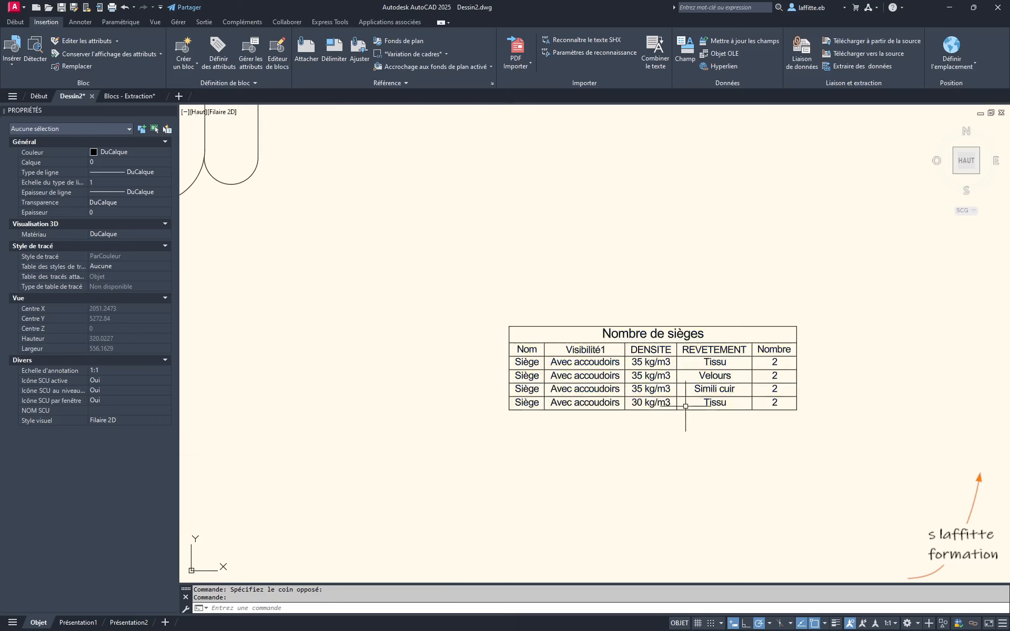
pyautogui.click(679, 380)
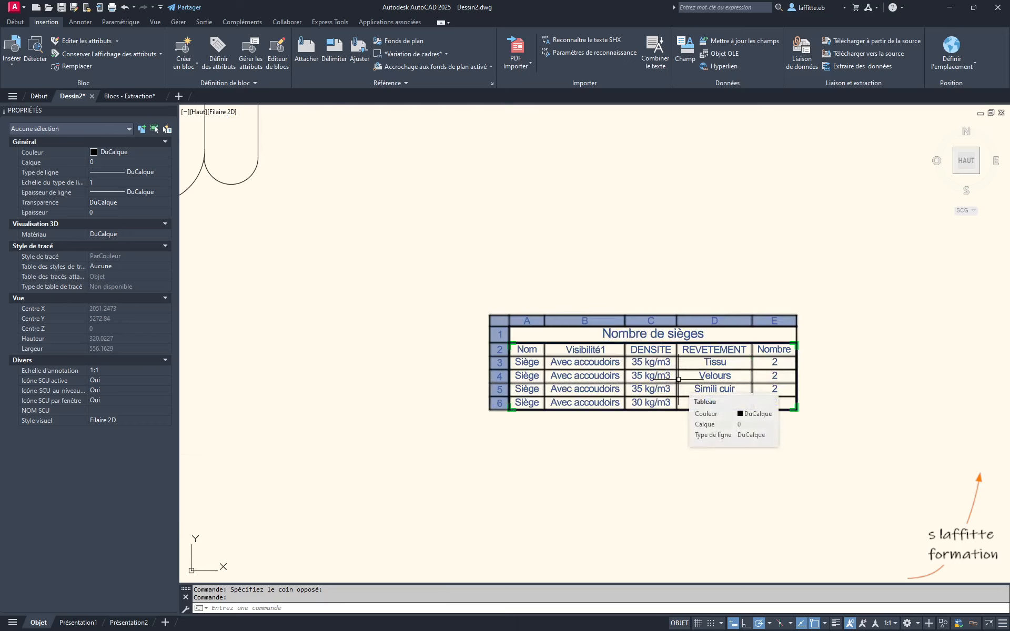